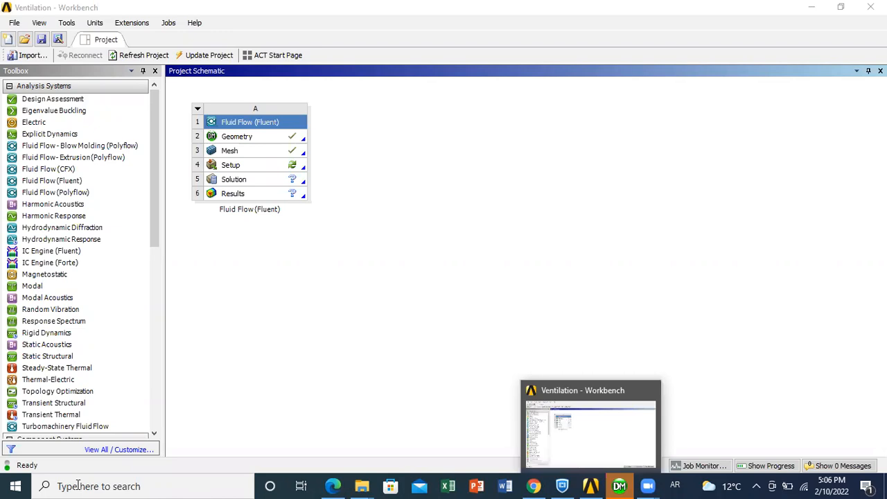
- Set the keyboard layout to English and search Windows for the Workbench 19.2 application
key(alt+shift)
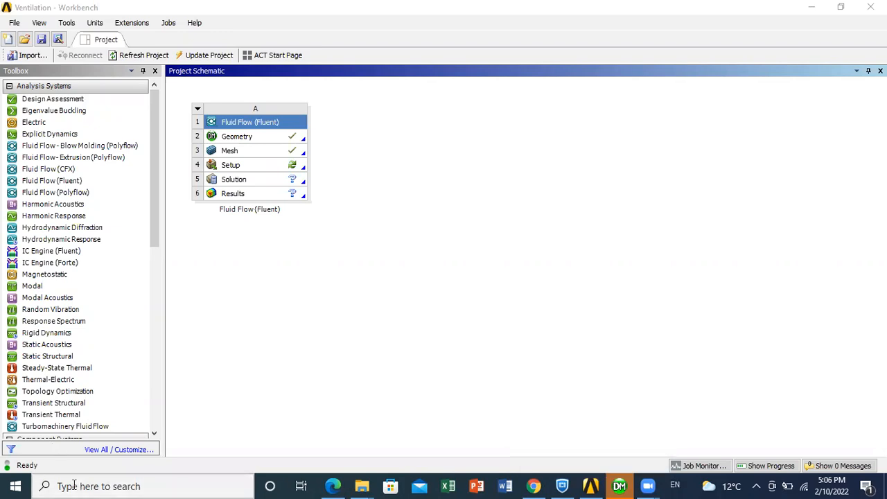
key(alt+shift)
key(alt+shift)
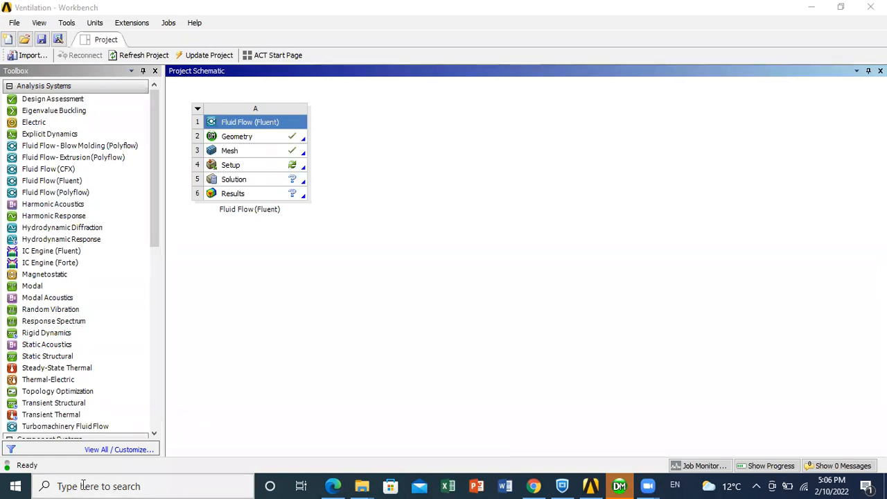
key(alt+shift)
key(alt+shift)
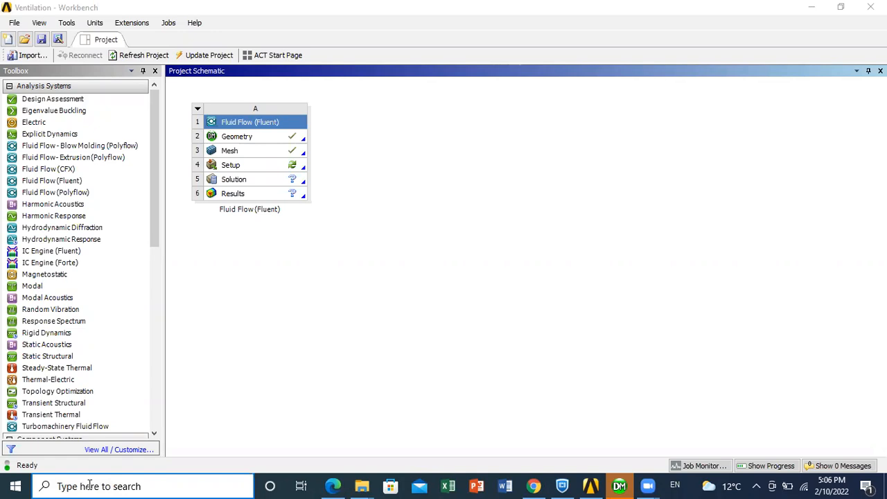
click(89, 486)
text(wo)
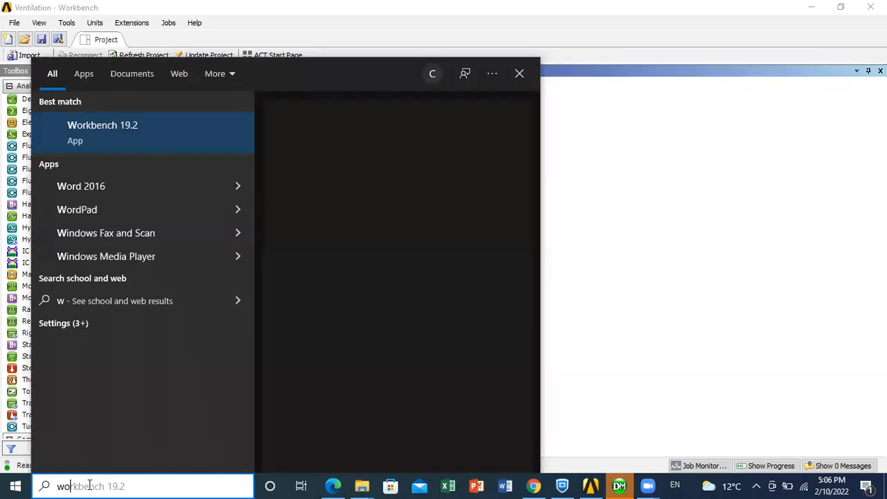
text(rkb)
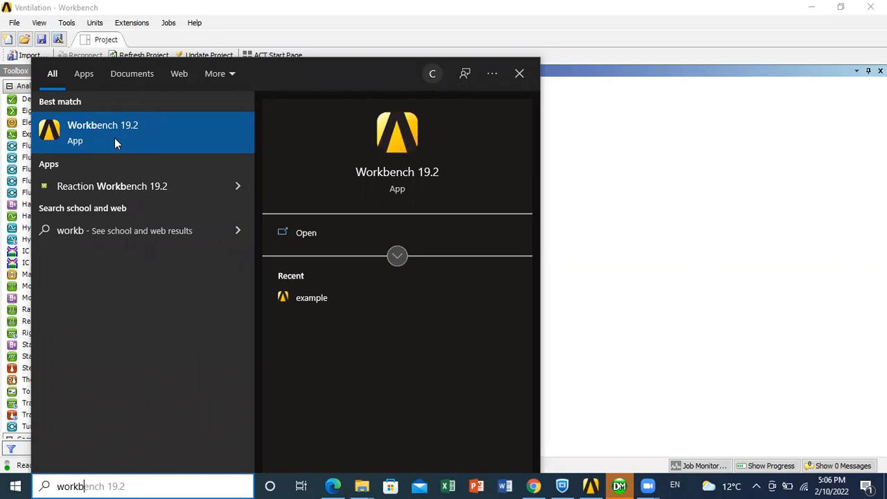
click(662, 251)
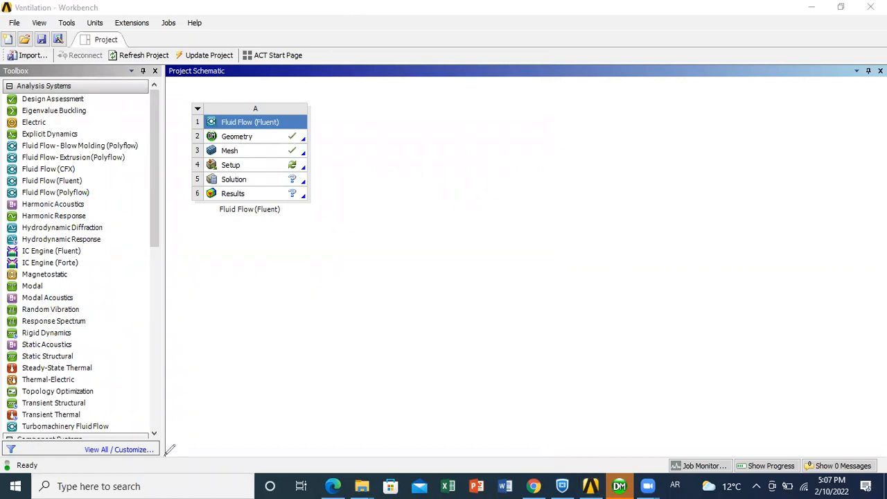
mouse_move(165, 454)
mouse_down()
mouse_move(128, 26)
mouse_move(70, 33)
mouse_move(6, 123)
mouse_up()
drag(40, 418, 131, 438)
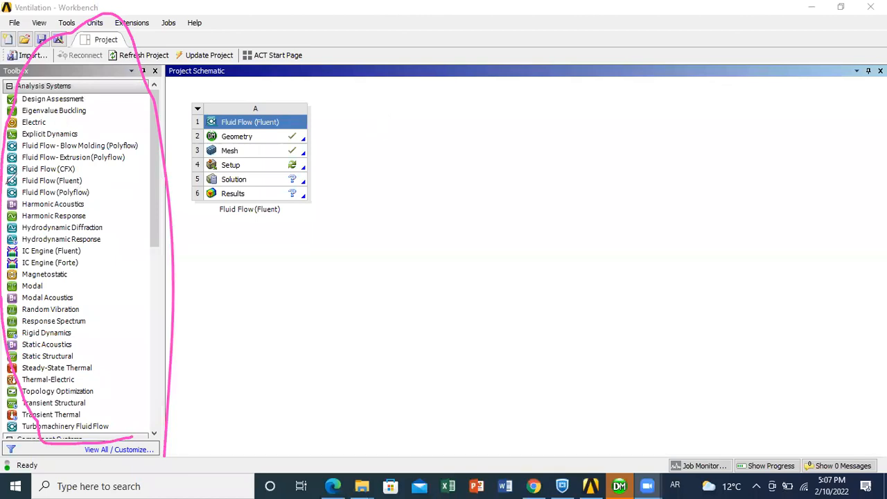
mouse_move(28, 184)
mouse_down()
mouse_move(100, 176)
mouse_move(92, 166)
mouse_move(10, 169)
mouse_up()
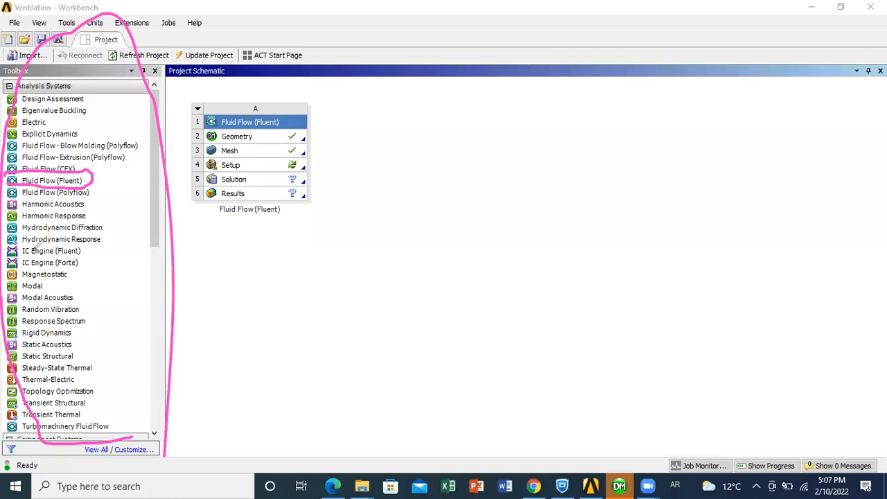
mouse_move(4, 259)
mouse_down()
mouse_move(63, 261)
mouse_move(96, 244)
mouse_move(59, 230)
mouse_move(28, 233)
mouse_move(8, 248)
mouse_up()
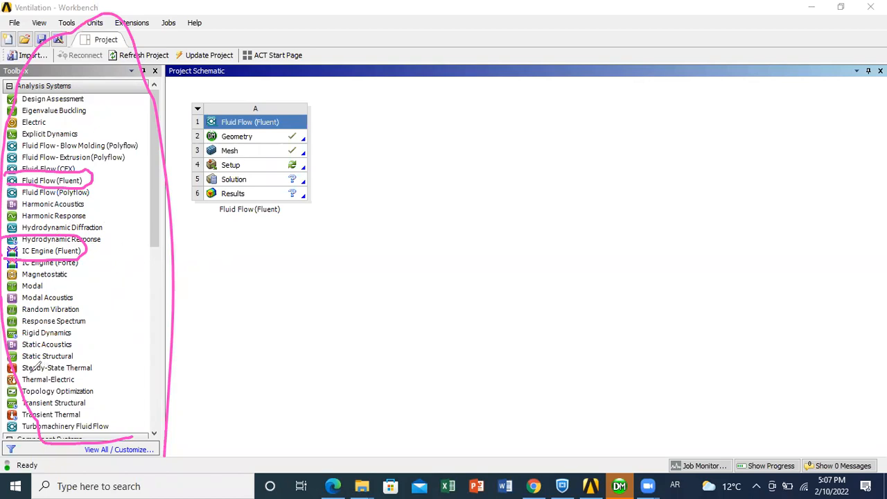
mouse_move(22, 374)
mouse_down()
mouse_move(92, 373)
mouse_move(73, 388)
mouse_move(20, 383)
mouse_move(11, 372)
mouse_up()
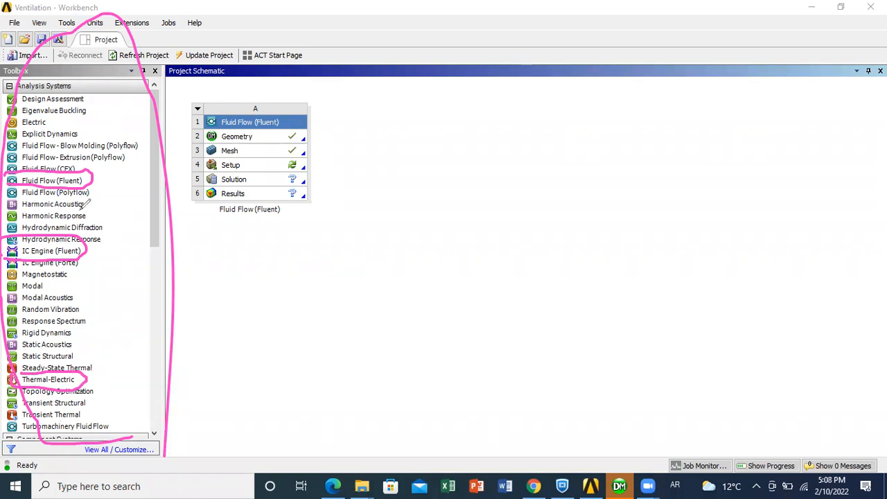
mouse_move(128, 196)
mouse_down()
mouse_move(117, 170)
mouse_move(99, 165)
mouse_move(83, 178)
mouse_move(95, 171)
mouse_move(89, 168)
mouse_up()
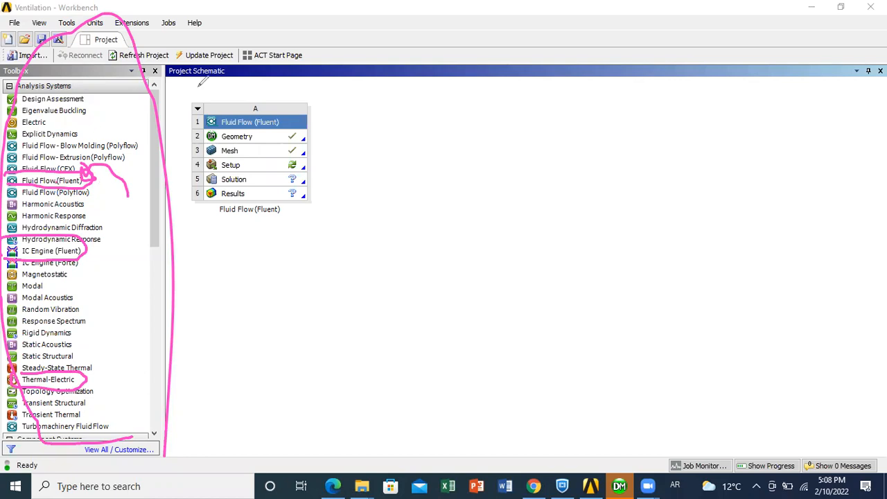
mouse_move(198, 87)
mouse_down()
mouse_move(179, 115)
mouse_move(204, 244)
mouse_move(334, 209)
mouse_move(332, 112)
mouse_move(316, 90)
mouse_move(198, 85)
mouse_up()
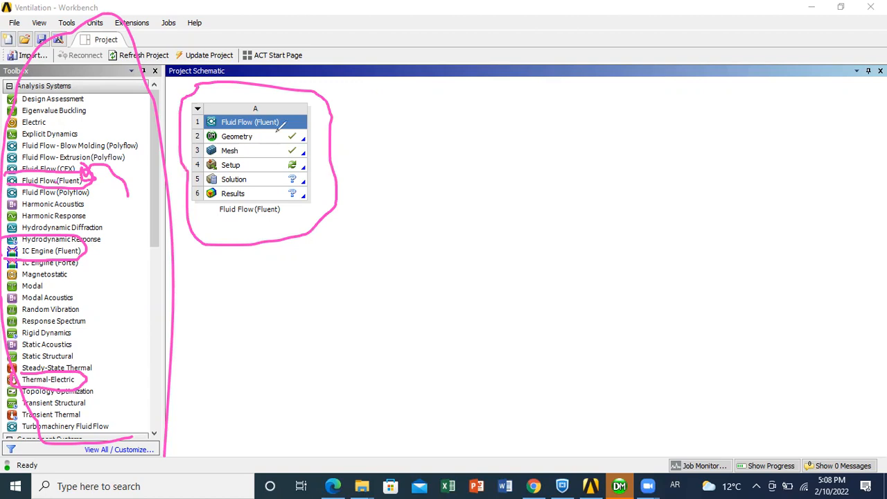
drag(277, 136, 279, 170)
drag(207, 141, 259, 134)
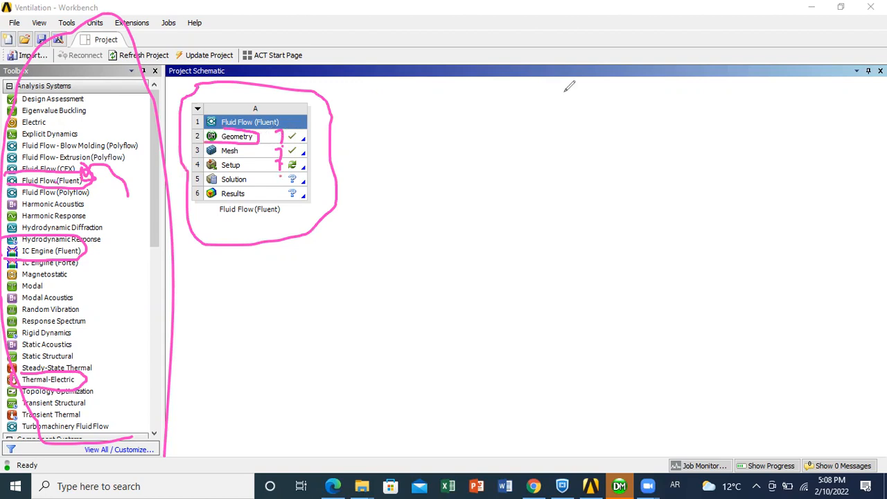
key(e)
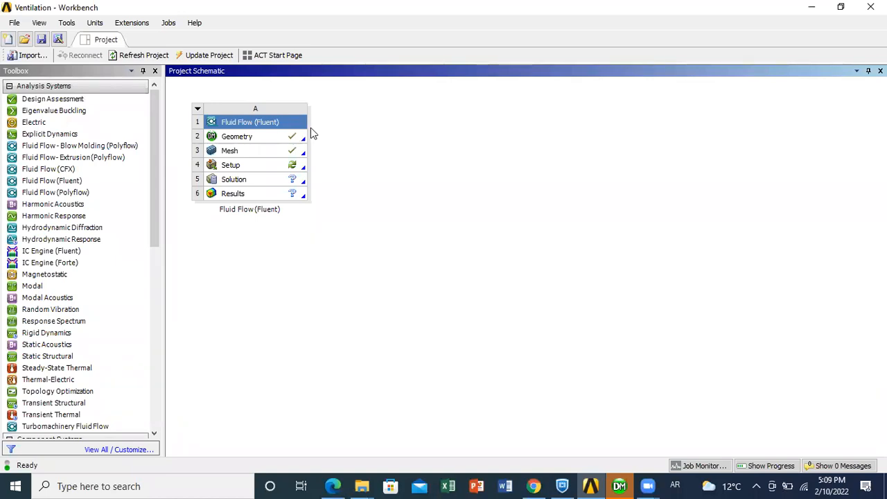
mouse_move(305, 106)
mouse_down()
mouse_move(433, 104)
mouse_move(404, 277)
mouse_up()
mouse_move(305, 233)
mouse_down()
mouse_move(306, 127)
mouse_move(349, 116)
mouse_move(346, 124)
mouse_move(378, 133)
mouse_up()
mouse_move(360, 135)
mouse_down()
mouse_move(380, 135)
mouse_move(378, 115)
mouse_move(387, 127)
mouse_move(394, 114)
mouse_move(399, 136)
mouse_up()
mouse_move(329, 143)
mouse_down()
mouse_move(339, 144)
mouse_move(326, 158)
mouse_move(348, 176)
mouse_up()
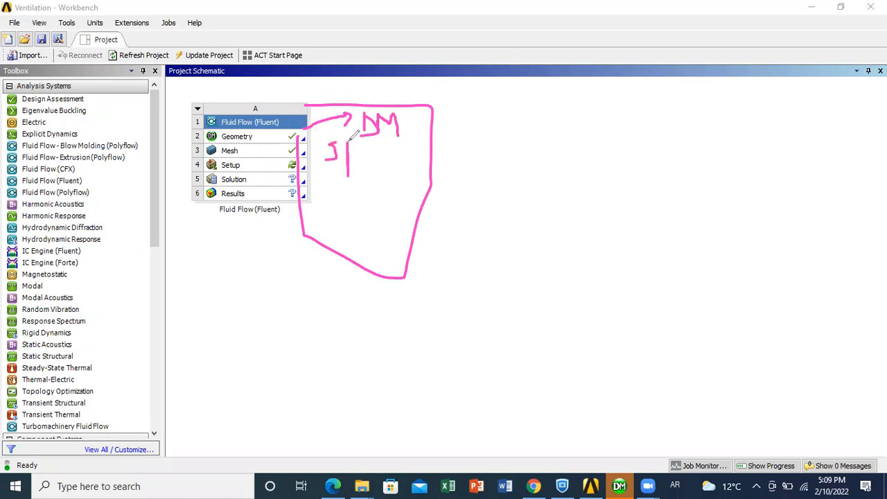
mouse_move(349, 139)
mouse_down()
mouse_move(350, 151)
mouse_move(377, 139)
mouse_move(375, 151)
mouse_move(407, 152)
mouse_up()
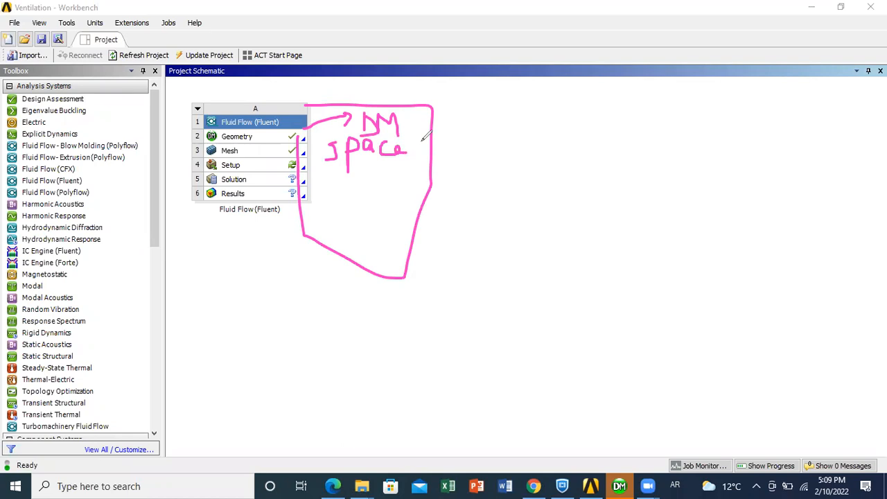
mouse_move(435, 147)
mouse_down()
mouse_move(451, 132)
mouse_move(458, 154)
mouse_move(499, 135)
mouse_move(506, 153)
mouse_up()
click(469, 134)
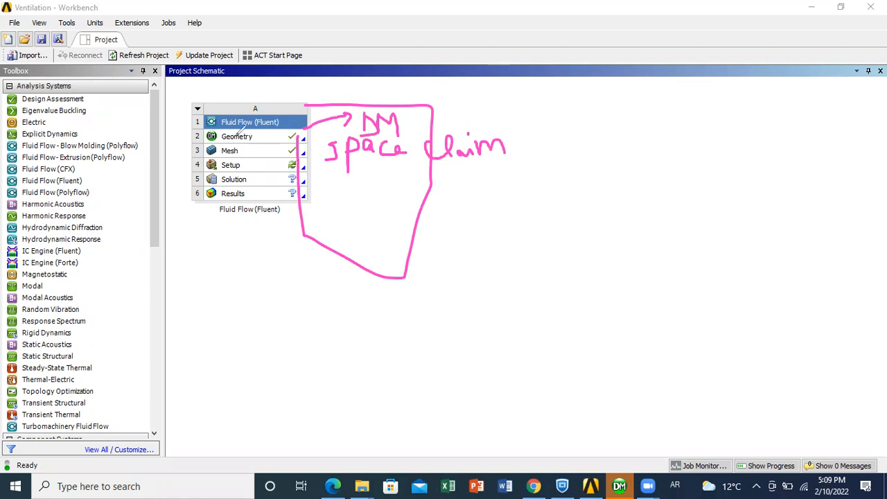
mouse_move(196, 142)
mouse_down()
mouse_move(281, 139)
mouse_move(279, 129)
mouse_move(197, 125)
mouse_move(191, 138)
mouse_move(203, 145)
mouse_up()
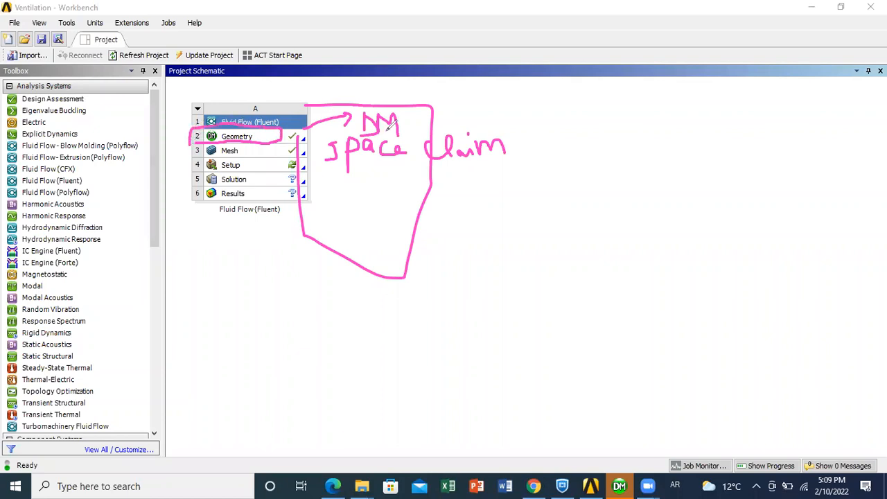
mouse_move(410, 129)
mouse_down()
mouse_move(406, 102)
mouse_move(380, 96)
mouse_move(358, 105)
mouse_move(364, 135)
mouse_move(407, 127)
mouse_move(413, 115)
mouse_up()
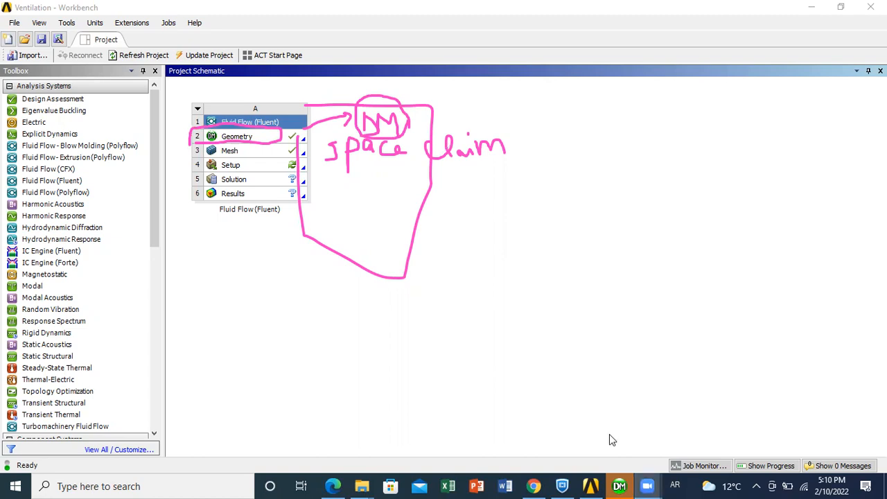
- Switch to DesignModeler and examine the room model with its two wall openings and inner cylinder from several angles
click(619, 485)
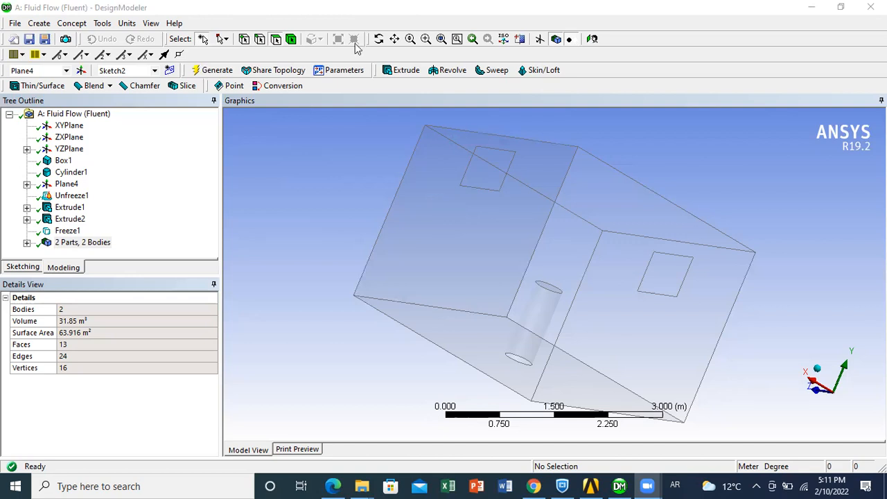
click(379, 39)
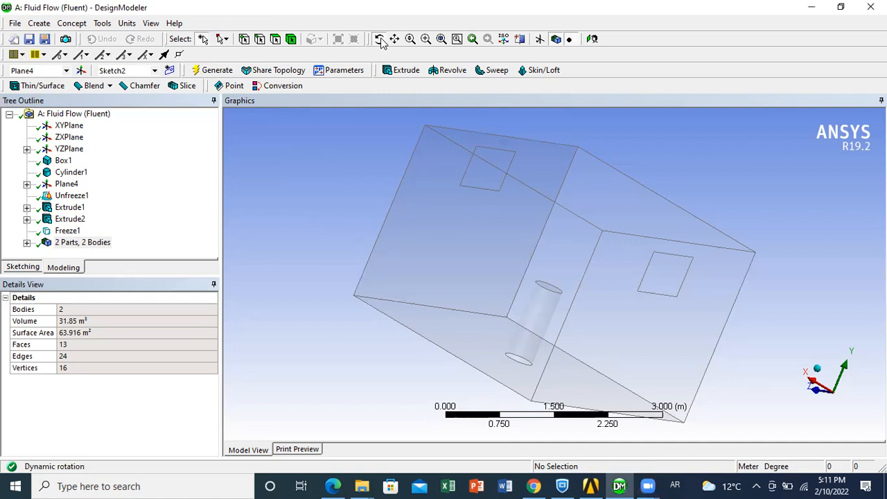
drag(477, 208, 335, 282)
drag(445, 309, 300, 310)
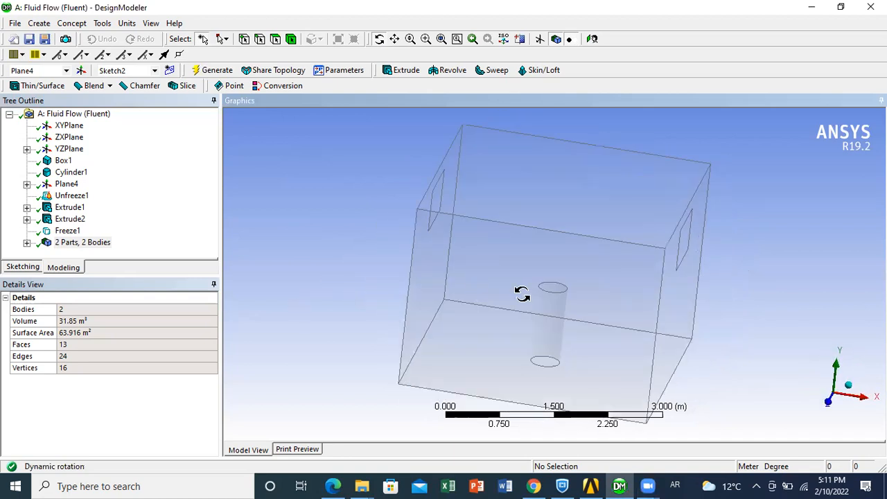
drag(519, 293, 499, 298)
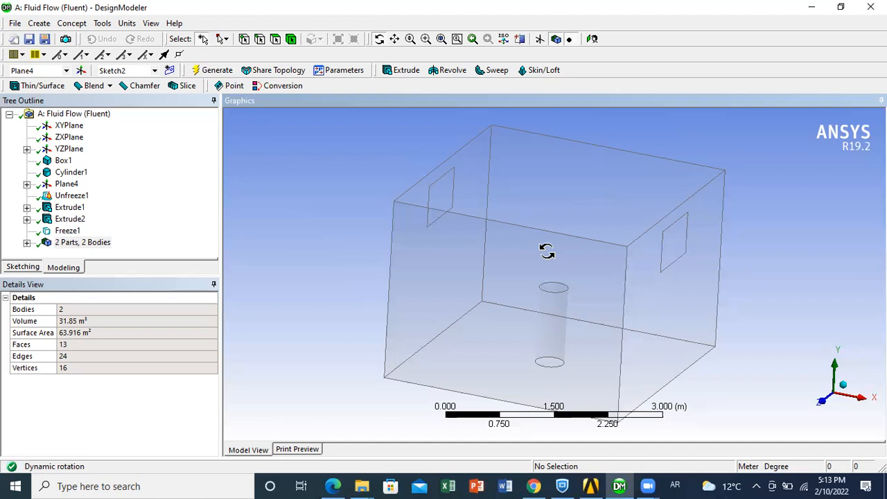
drag(529, 240, 475, 227)
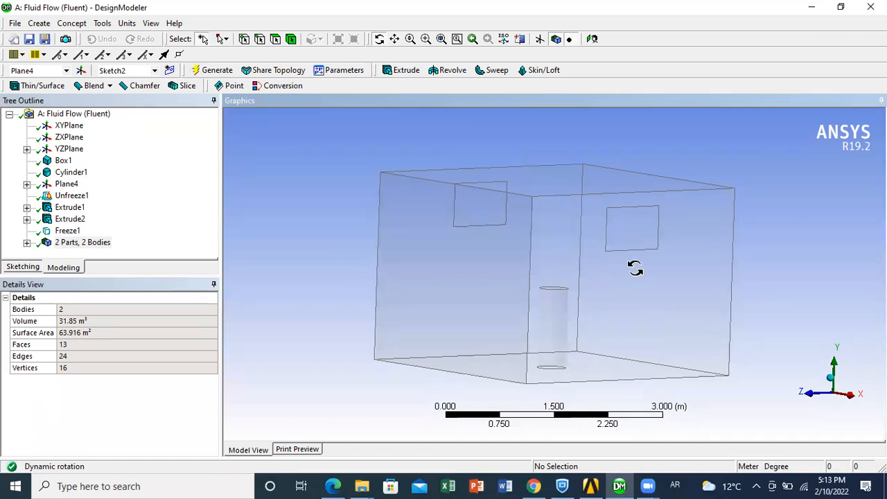
drag(474, 244, 541, 293)
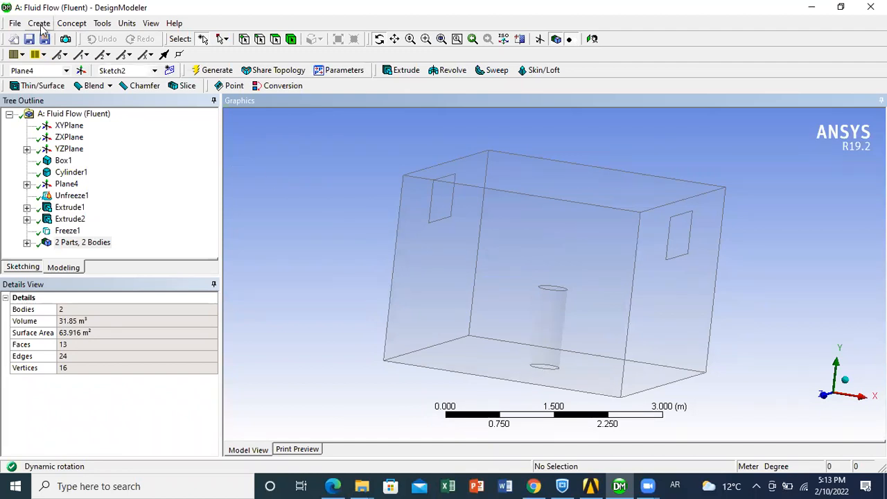
- Review the primitive shapes available for creating bodies, such as Box and Cylinder
click(39, 23)
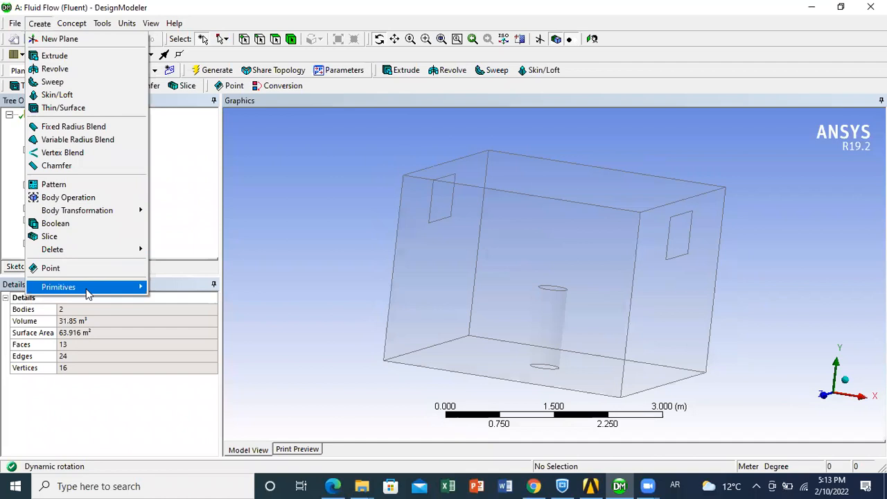
mouse_move(86, 292)
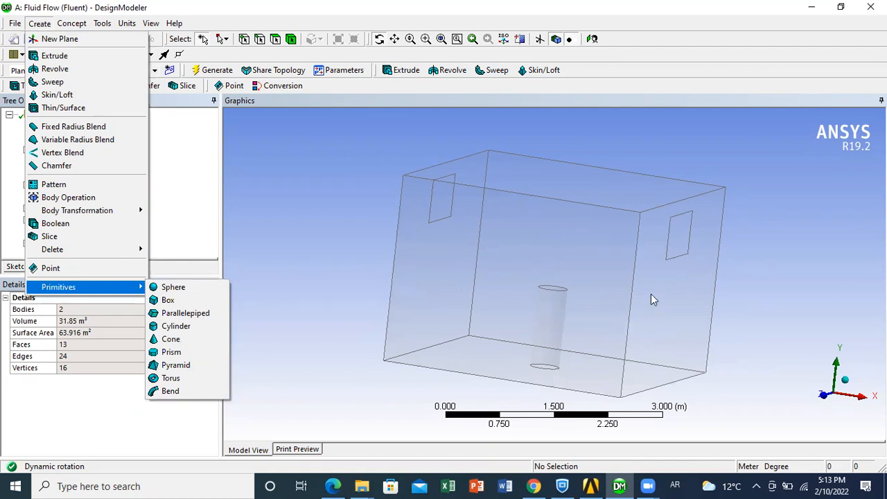
click(299, 214)
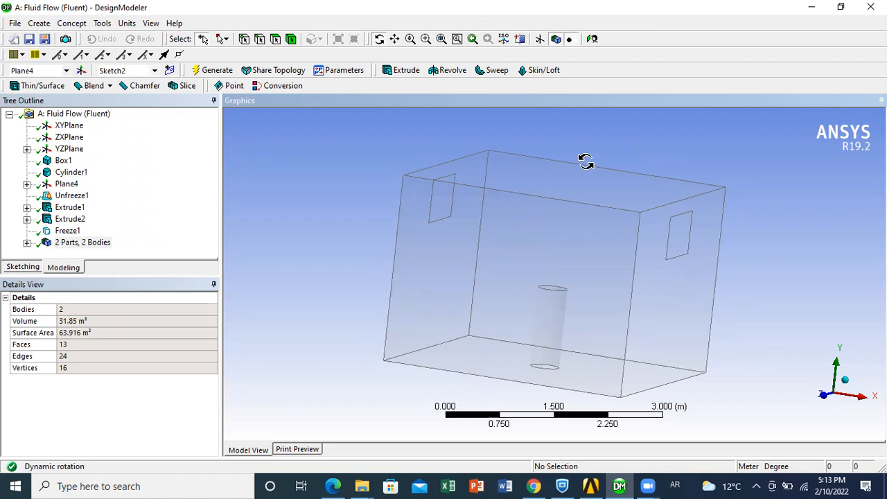
- Inspect the room geometry and its construction features: the ZXPlane, the YZPlane with its opening sketch, Box1 and Cylinder1
drag(527, 267, 600, 309)
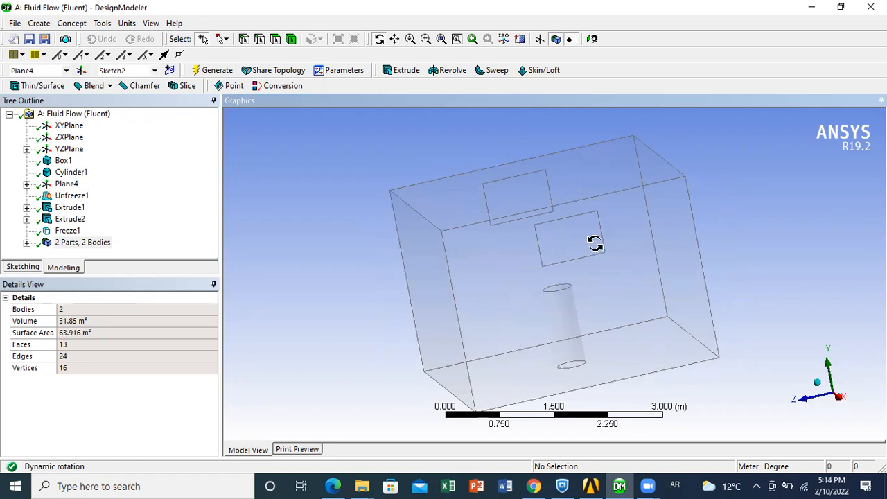
drag(642, 251, 517, 264)
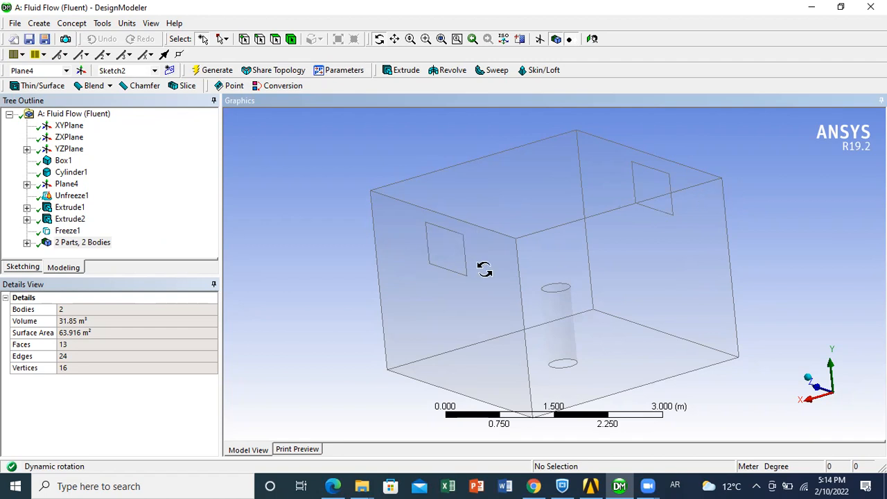
drag(491, 270, 538, 217)
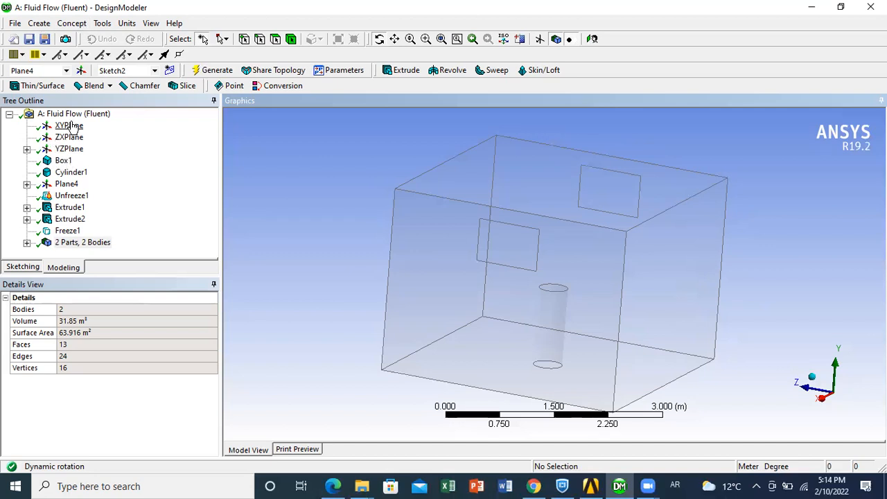
click(69, 137)
click(70, 149)
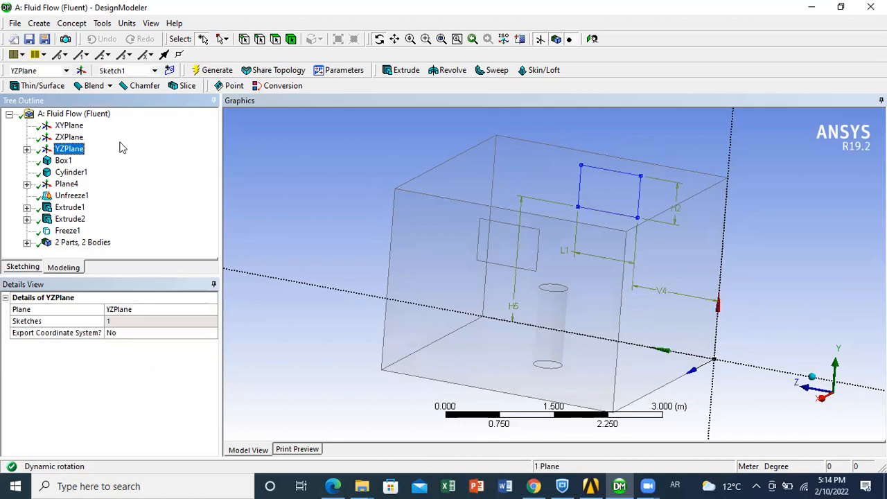
click(66, 161)
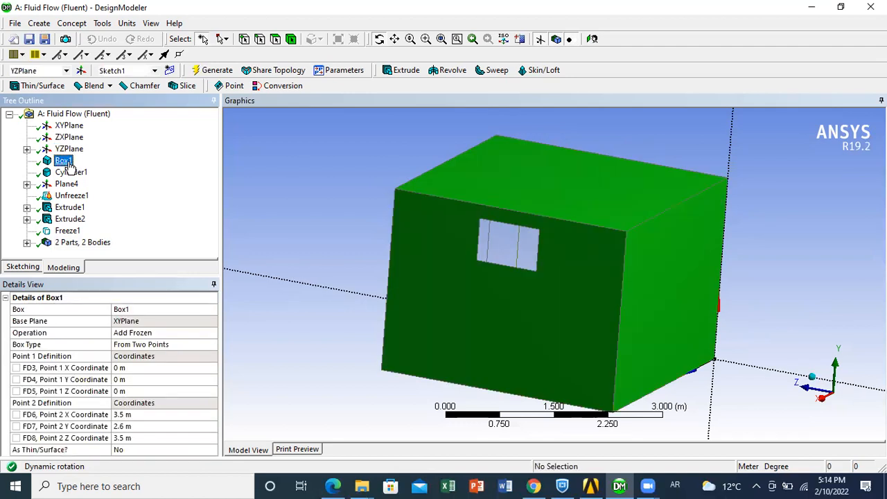
click(72, 172)
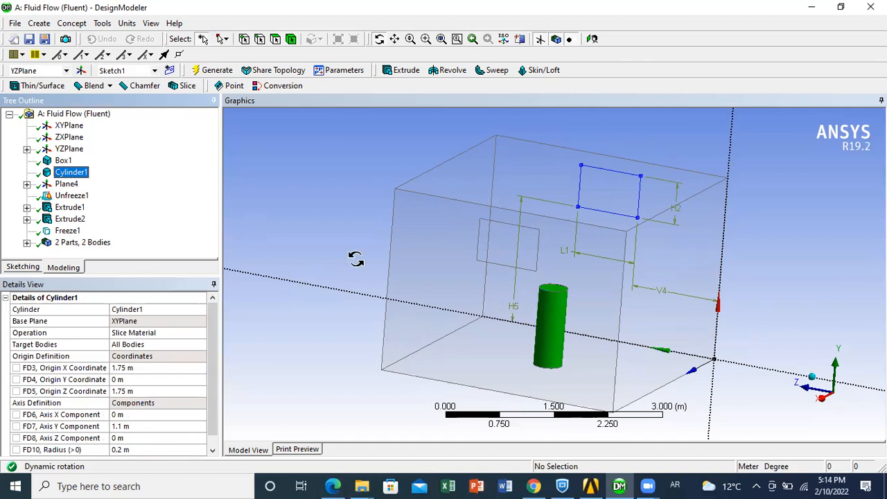
mouse_move(432, 273)
mouse_down()
mouse_move(361, 261)
mouse_move(357, 284)
mouse_move(343, 282)
mouse_move(329, 216)
mouse_move(291, 257)
mouse_up()
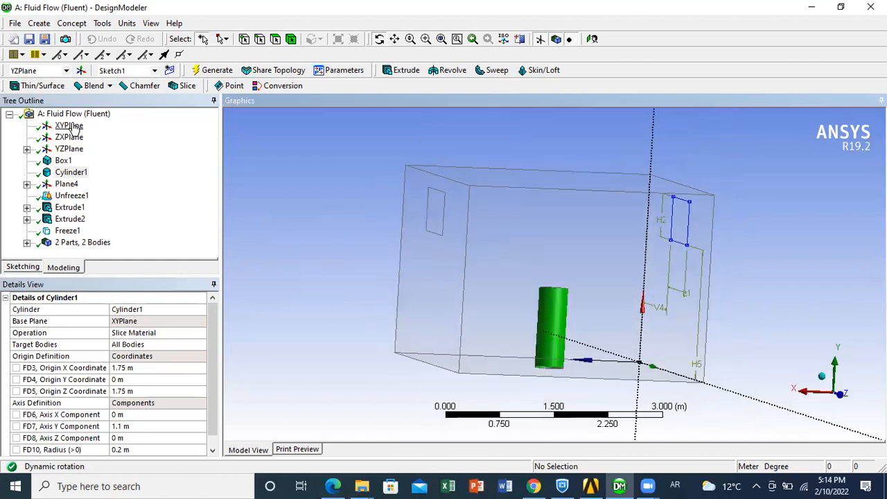
- Examine the YZPlane opening sketch and the opposite wall of the room from several angles
click(72, 136)
click(72, 150)
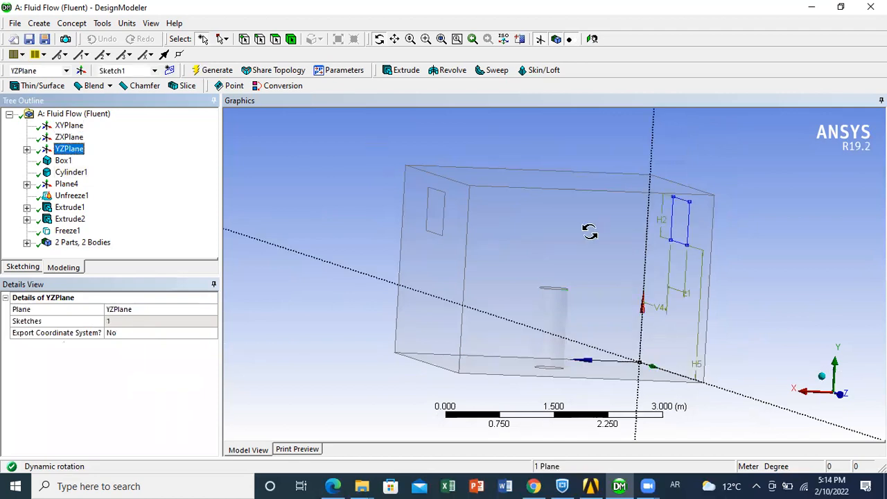
drag(671, 231, 634, 239)
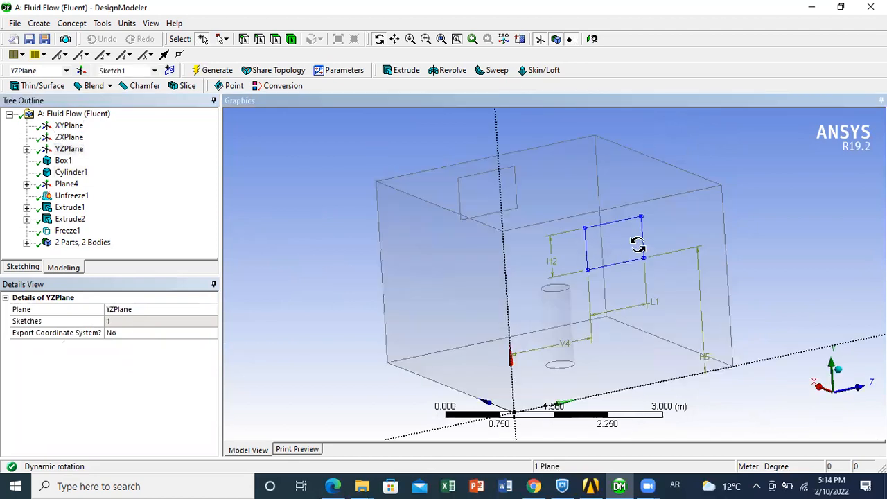
drag(454, 292, 673, 275)
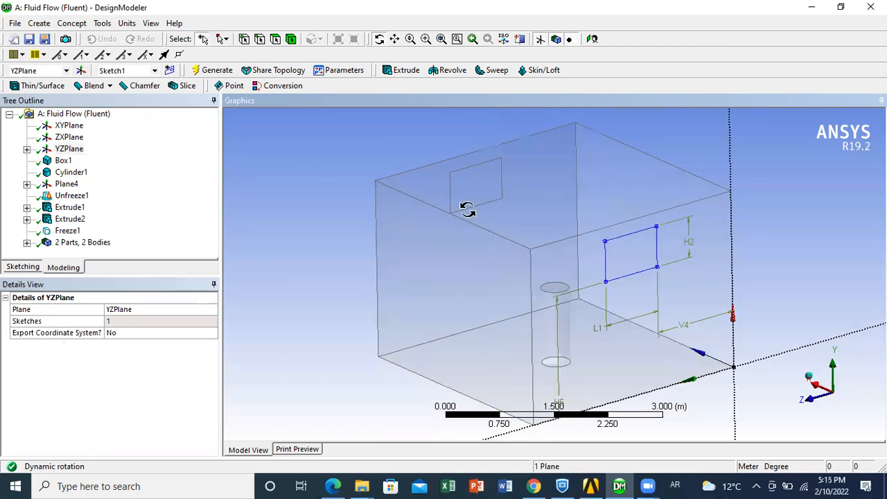
drag(469, 229, 471, 245)
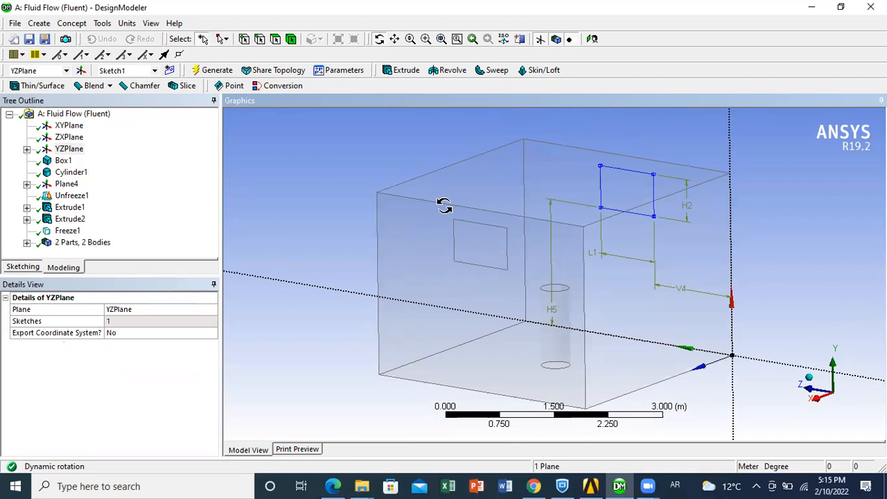
mouse_move(375, 192)
mouse_down()
mouse_move(379, 385)
mouse_move(424, 388)
mouse_up()
mouse_move(531, 400)
mouse_down()
mouse_move(576, 409)
mouse_move(584, 322)
mouse_up()
mouse_move(590, 242)
mouse_down()
mouse_move(588, 225)
mouse_move(506, 203)
mouse_move(373, 184)
mouse_up()
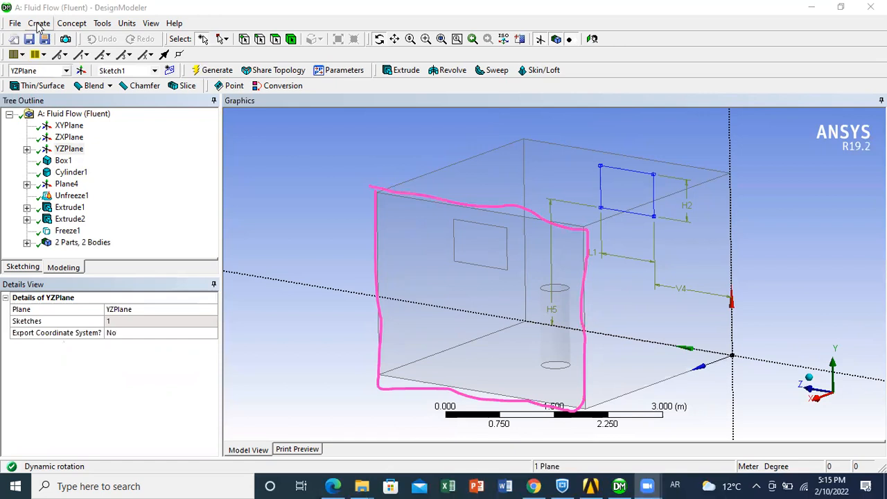
- Review the command for creating a new plane, then inspect the Plane4 offset details and the dimensions of its opening sketch
click(38, 25)
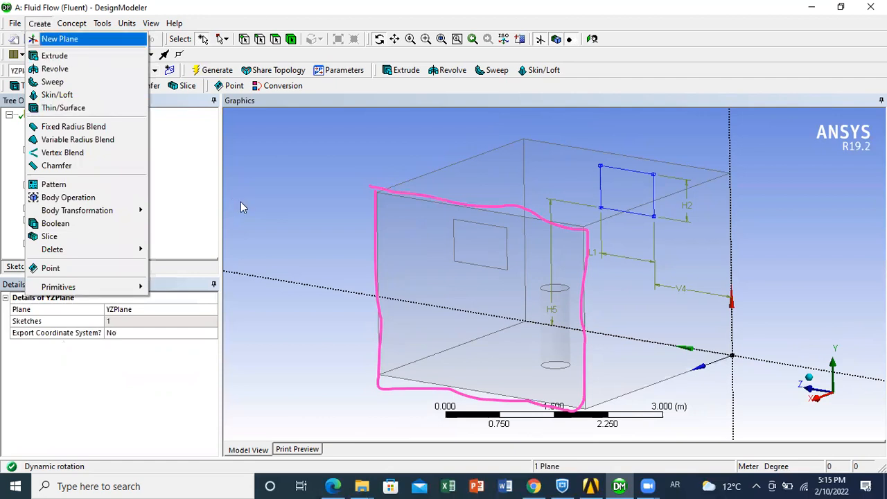
click(73, 188)
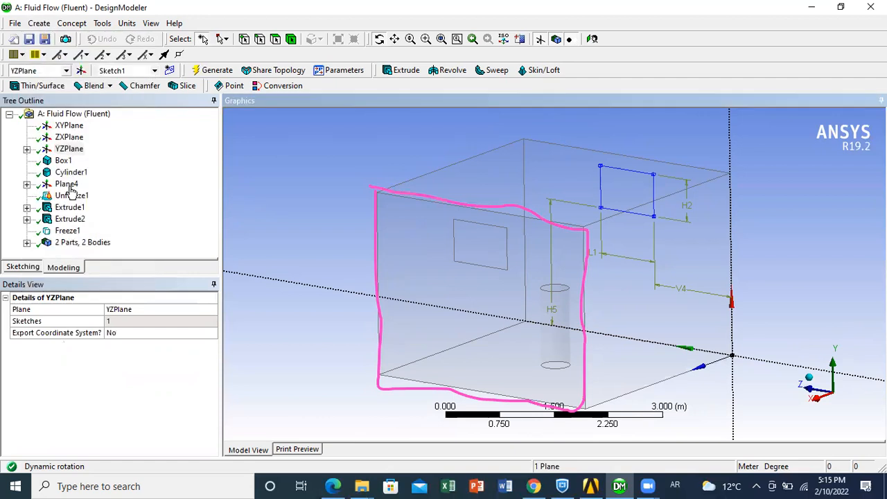
click(67, 184)
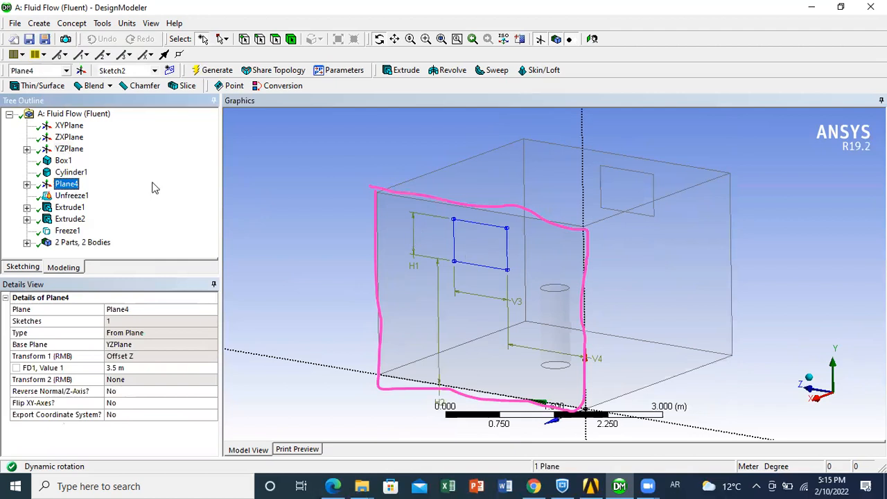
click(23, 268)
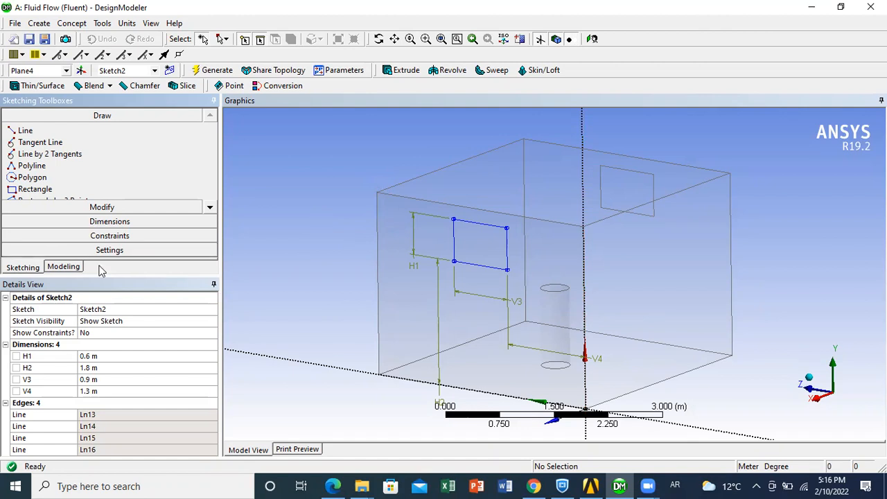
click(60, 268)
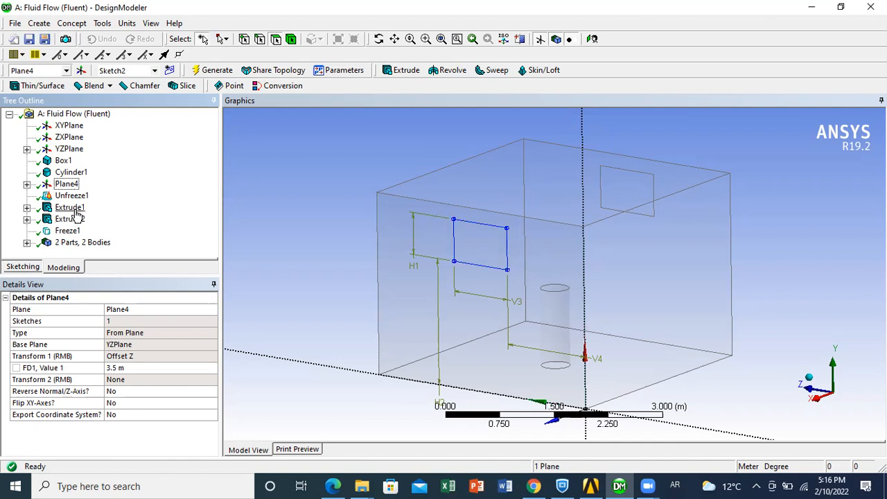
- Compare the Plane4 wall face with the separate face of its opening by selecting each in turn
click(404, 277)
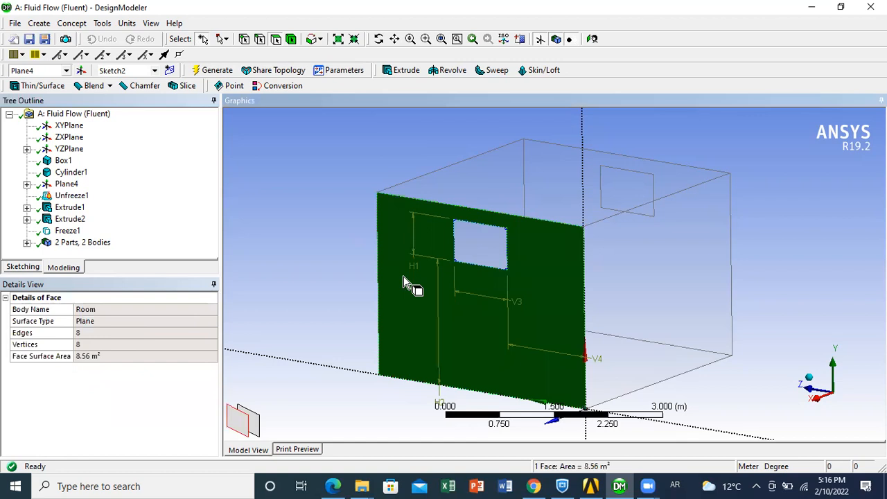
click(485, 250)
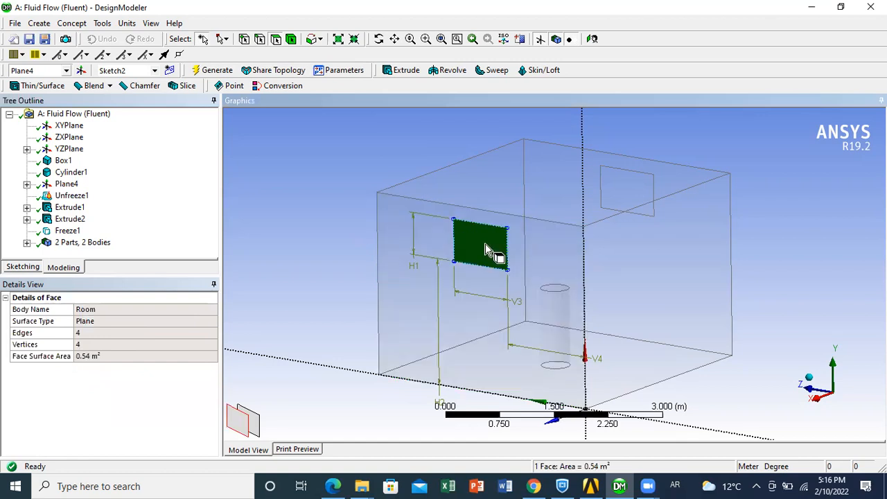
click(416, 294)
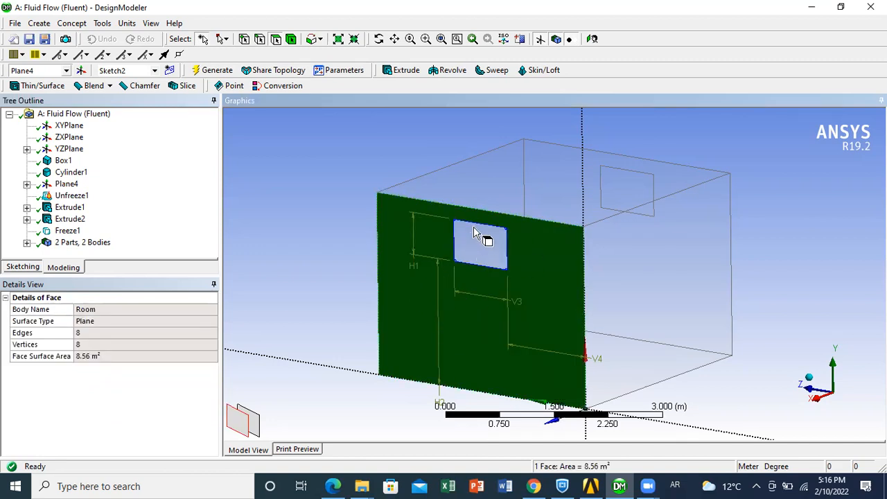
click(494, 254)
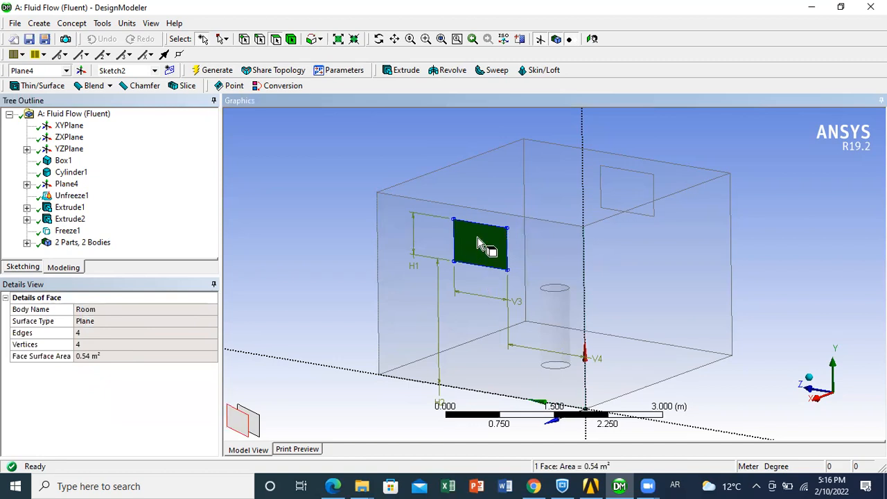
- Inspect the Imprint Faces settings of Extrude1 and check the roof, wall and opening as individually selectable faces
click(77, 210)
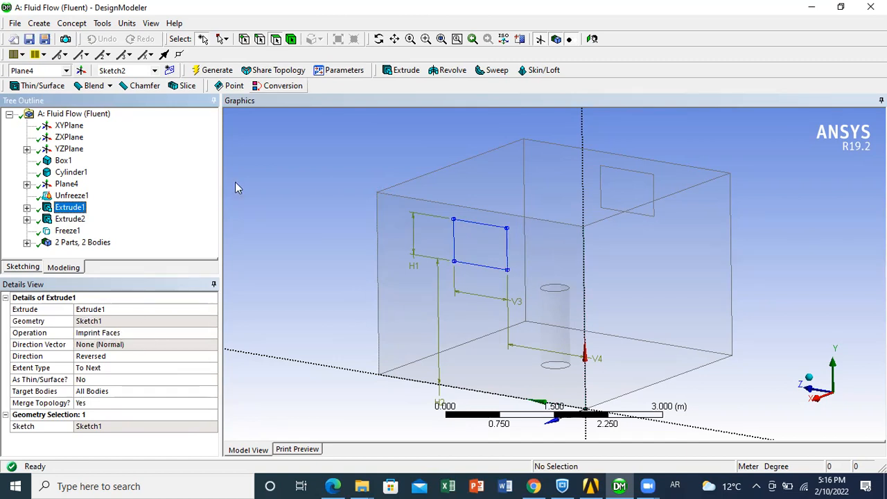
mouse_move(455, 218)
mouse_down()
mouse_move(457, 261)
mouse_move(508, 258)
mouse_move(509, 239)
mouse_move(508, 228)
mouse_move(454, 216)
mouse_move(466, 234)
mouse_move(484, 212)
mouse_move(493, 219)
mouse_move(483, 248)
mouse_move(512, 229)
mouse_move(501, 254)
mouse_up()
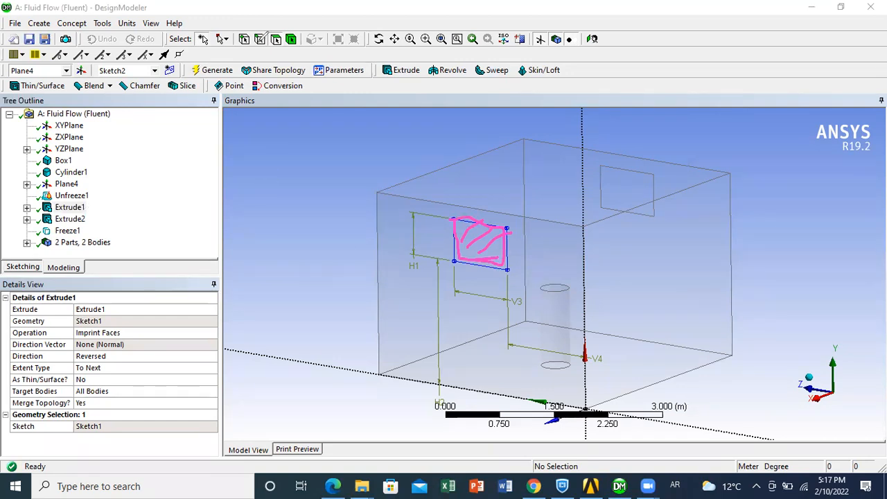
click(257, 42)
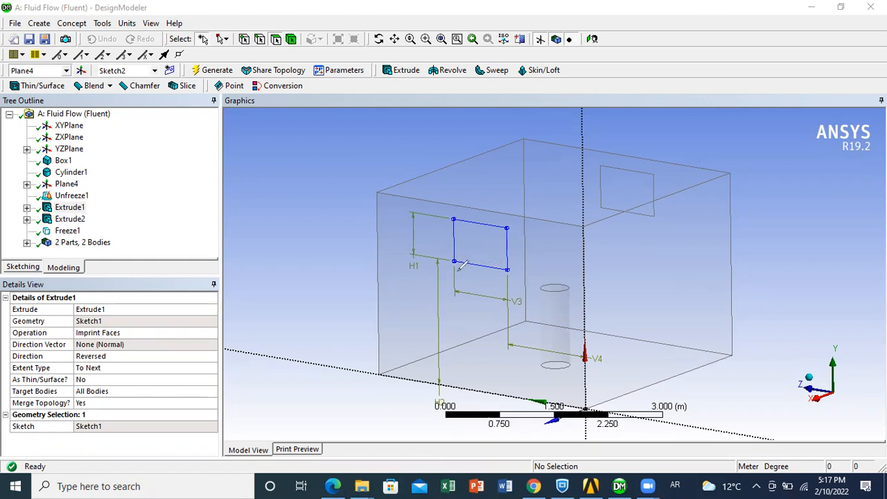
click(275, 39)
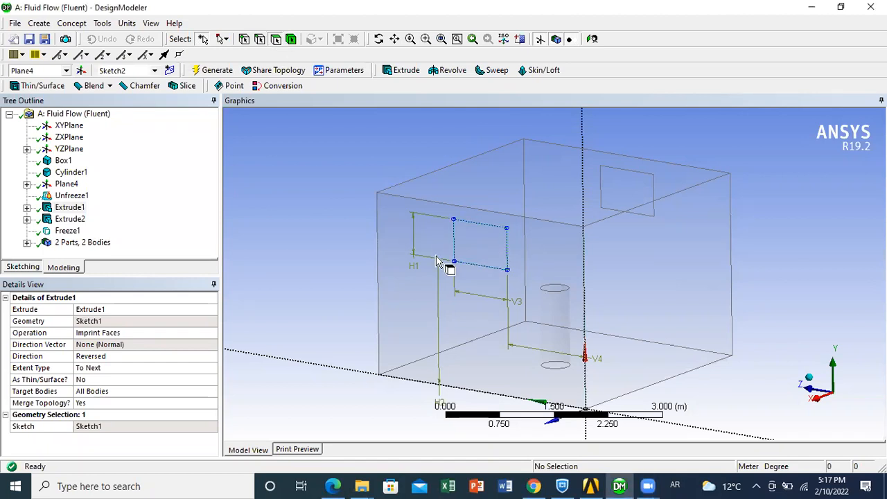
click(528, 202)
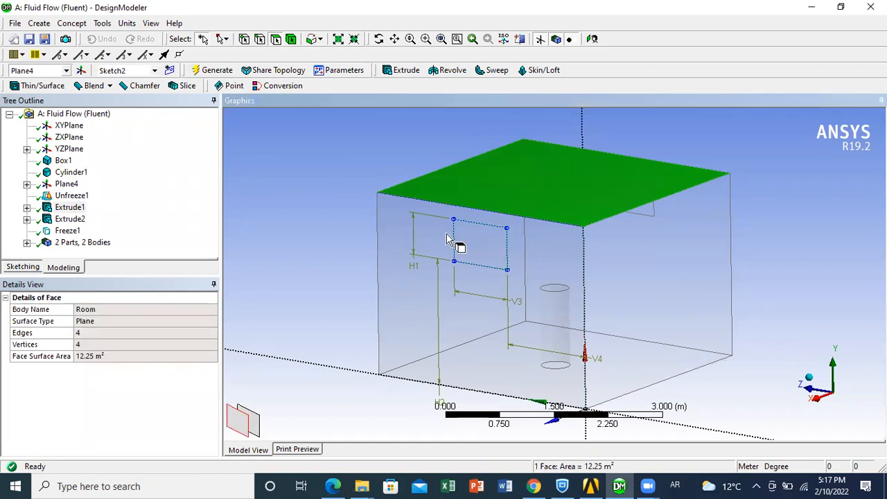
click(389, 303)
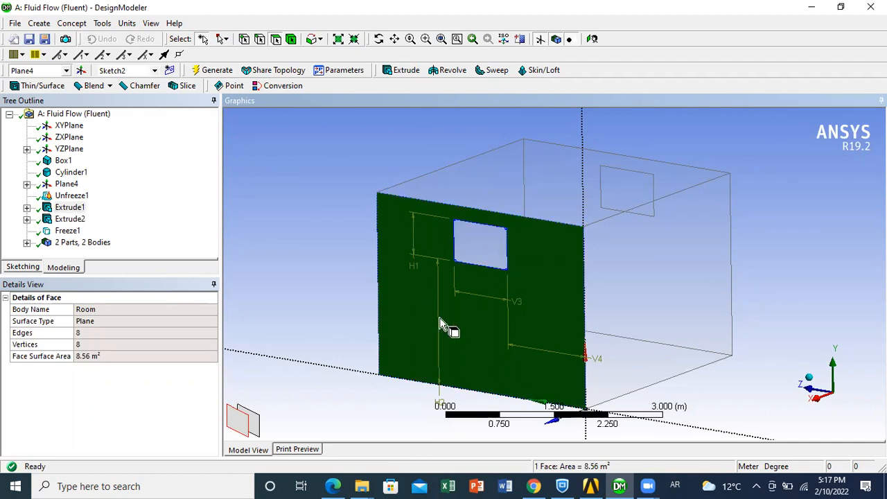
click(479, 258)
click(541, 315)
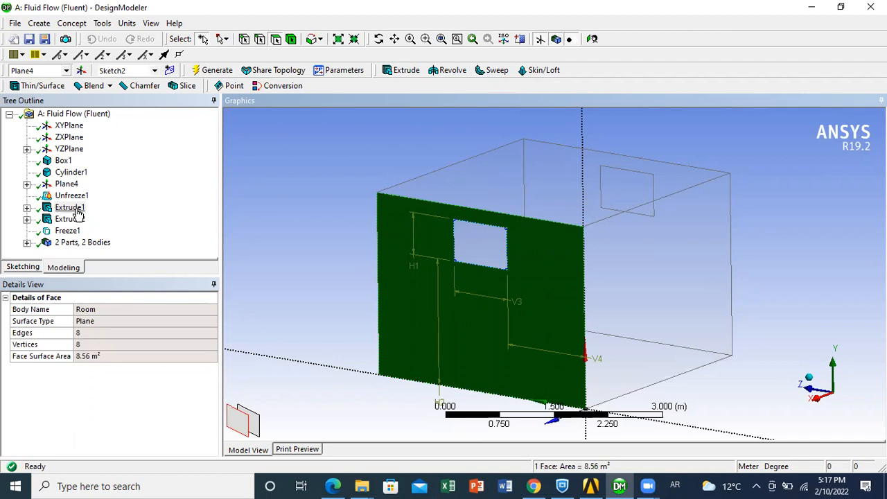
click(474, 246)
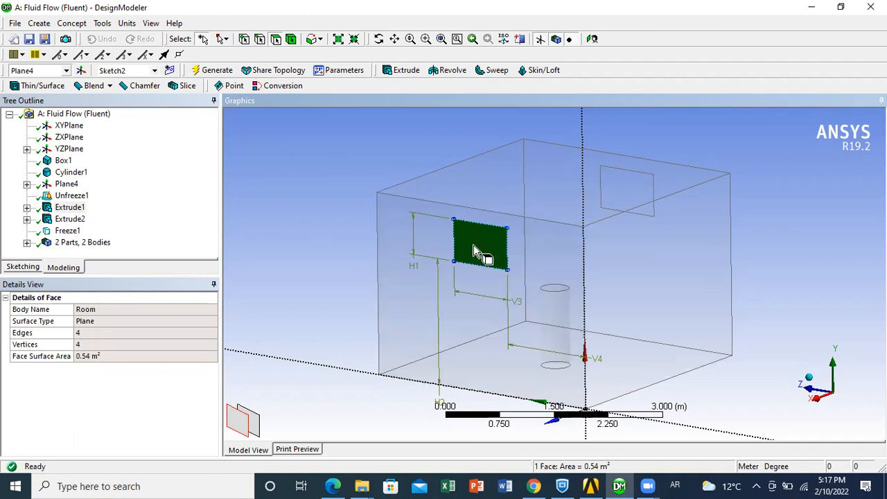
- Select the opening face on the opposite wall and examine both openings and the cylinder from several angles
click(379, 39)
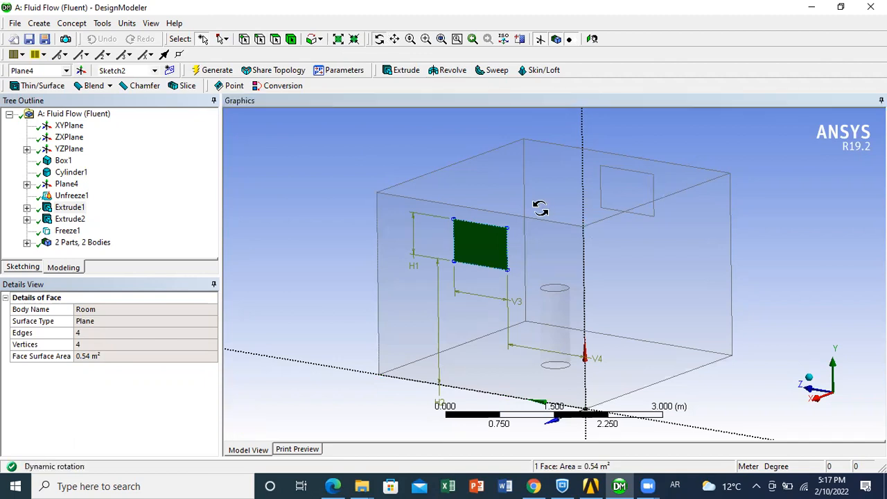
drag(598, 203, 405, 185)
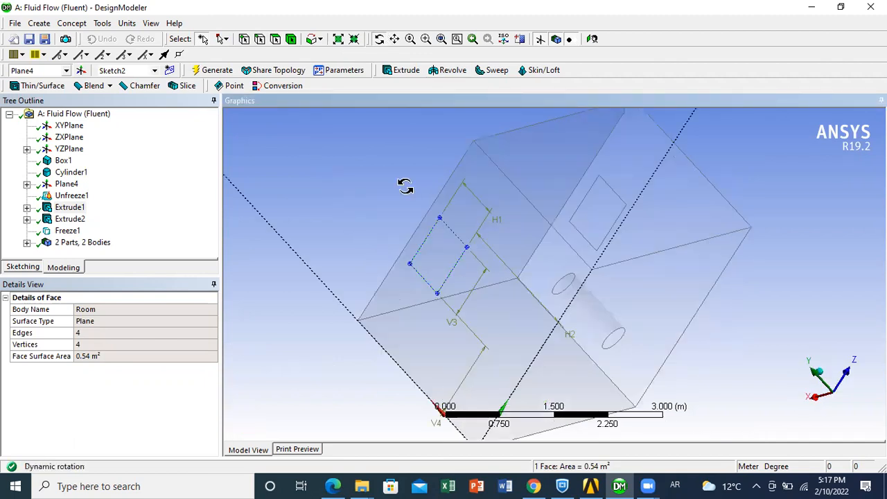
click(277, 39)
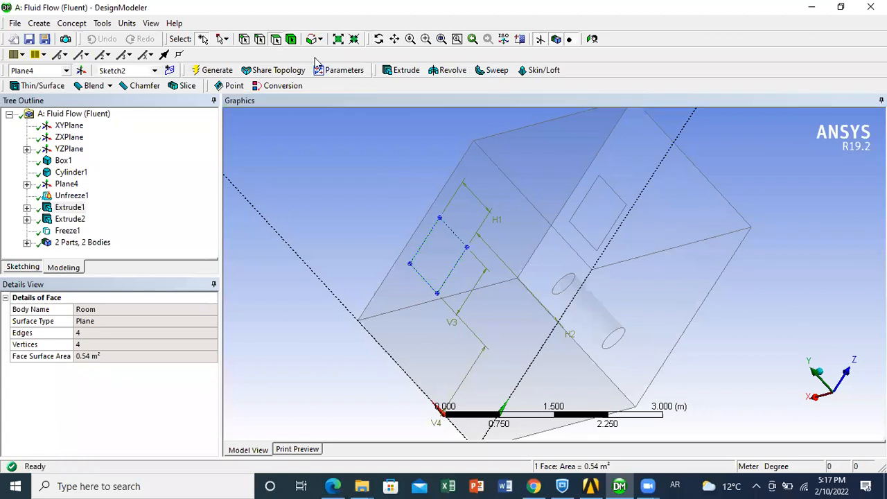
click(599, 213)
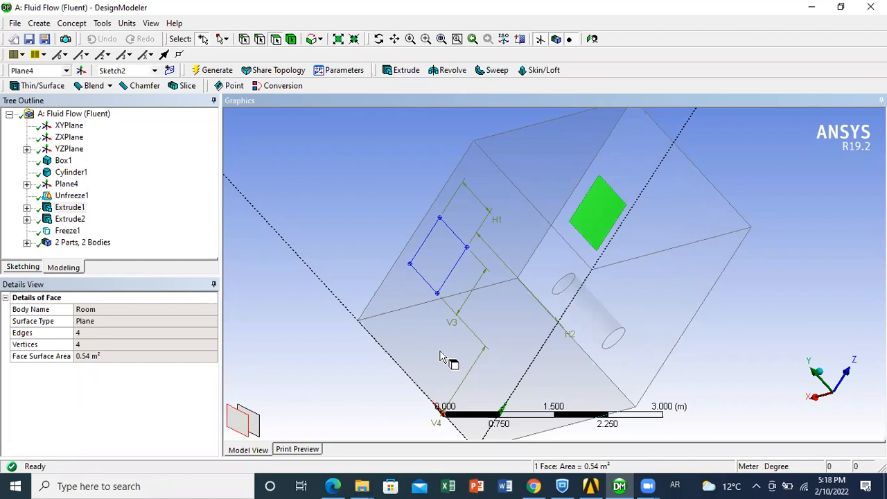
click(379, 39)
drag(739, 252, 666, 196)
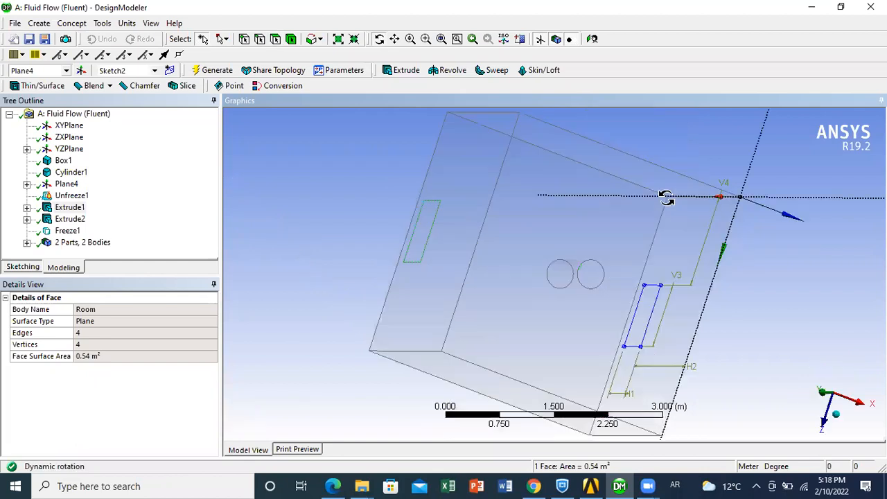
drag(564, 144, 505, 192)
drag(519, 234, 509, 257)
drag(590, 362, 412, 359)
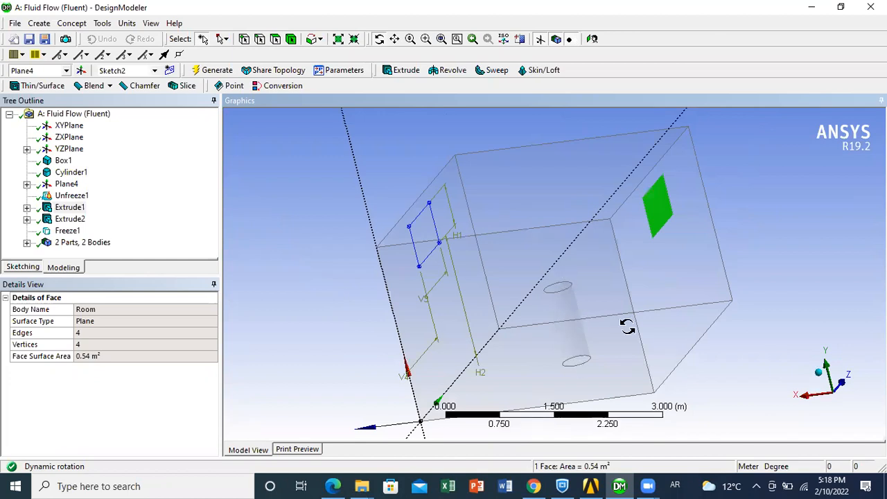
drag(594, 293, 615, 297)
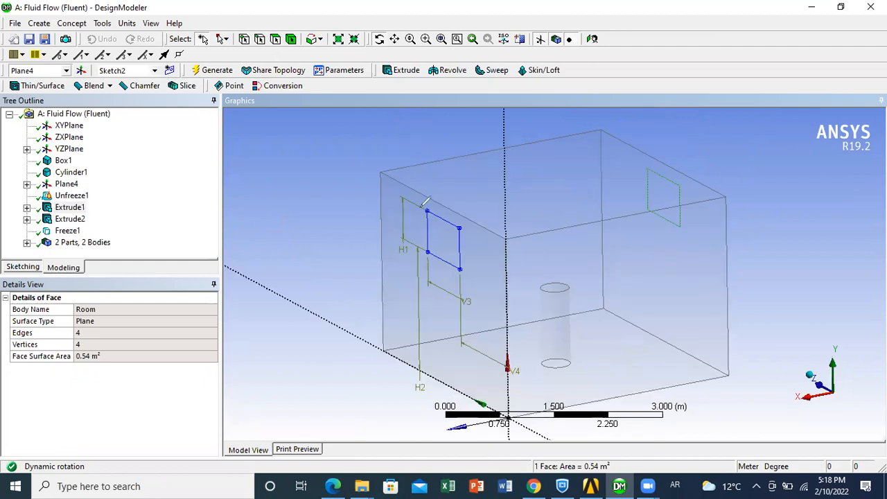
mouse_move(538, 333)
mouse_down()
mouse_move(570, 337)
mouse_move(543, 298)
mouse_move(540, 309)
mouse_move(574, 283)
mouse_move(562, 293)
mouse_move(560, 345)
mouse_move(550, 298)
mouse_move(548, 327)
mouse_move(574, 352)
mouse_move(561, 334)
mouse_move(564, 310)
mouse_up()
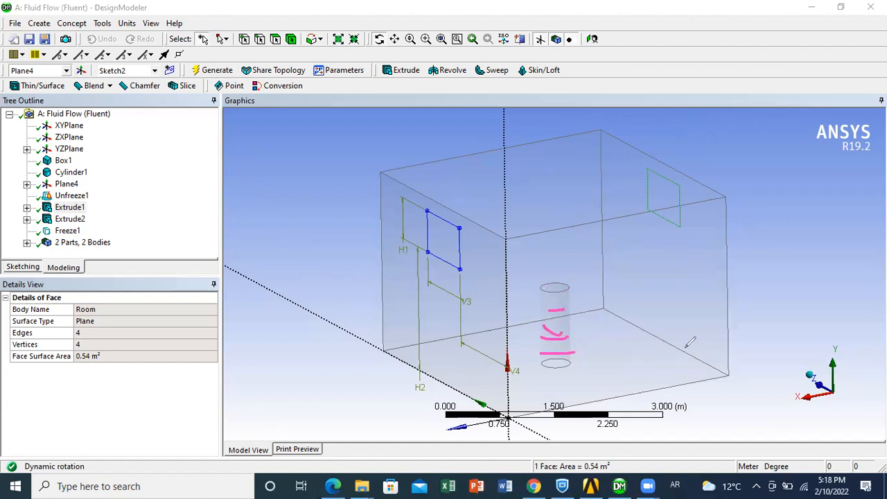
mouse_move(664, 320)
mouse_down()
mouse_move(590, 258)
mouse_move(515, 300)
mouse_up()
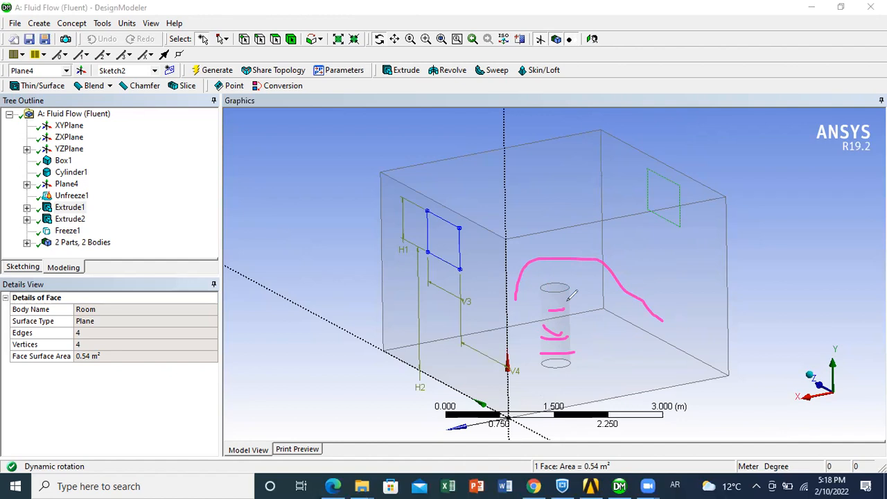
mouse_move(569, 298)
mouse_down()
mouse_move(588, 284)
mouse_move(587, 293)
mouse_up()
mouse_move(588, 280)
mouse_down()
mouse_move(588, 294)
mouse_move(581, 271)
mouse_move(596, 295)
mouse_up()
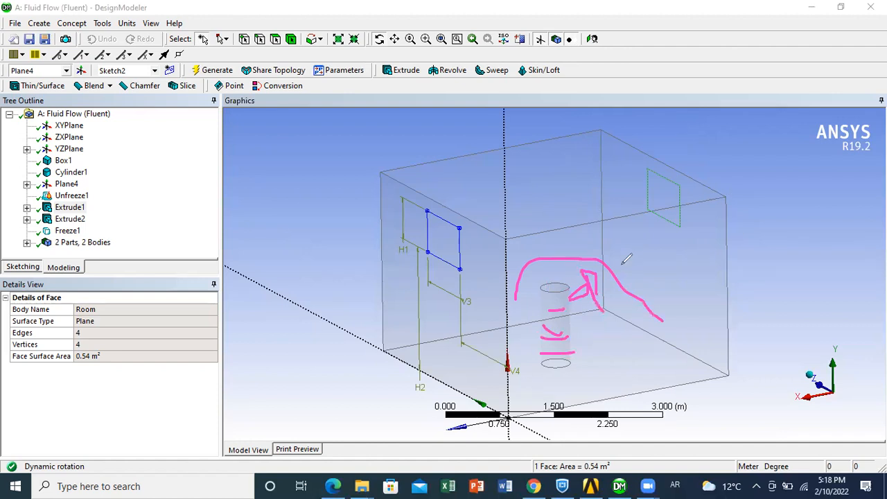
mouse_move(563, 282)
mouse_down()
mouse_move(540, 315)
mouse_move(573, 328)
mouse_move(551, 353)
mouse_up()
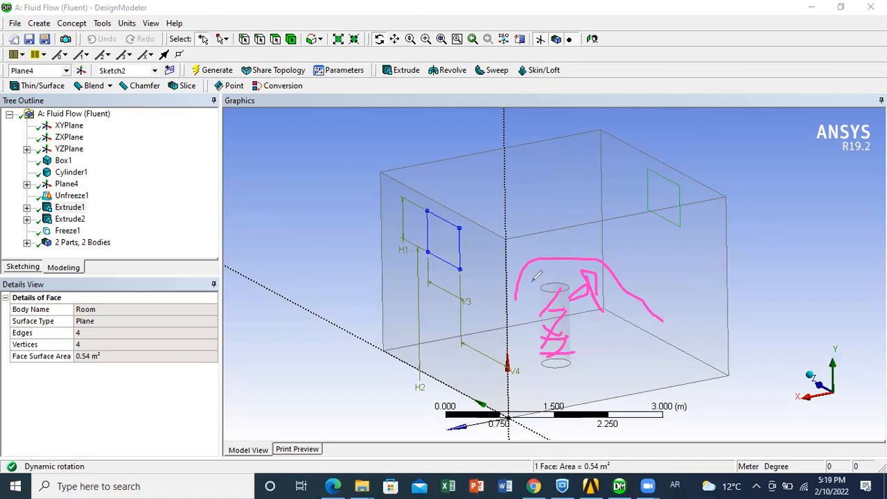
mouse_move(550, 286)
mouse_down()
mouse_move(559, 271)
mouse_move(555, 287)
mouse_up()
- Expand the list of parts and bodies and inspect the details of the Room body
click(27, 243)
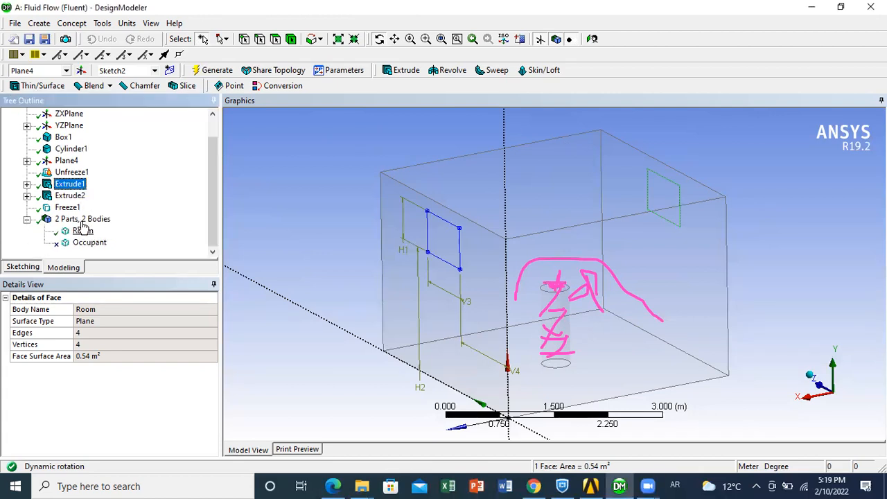
click(84, 232)
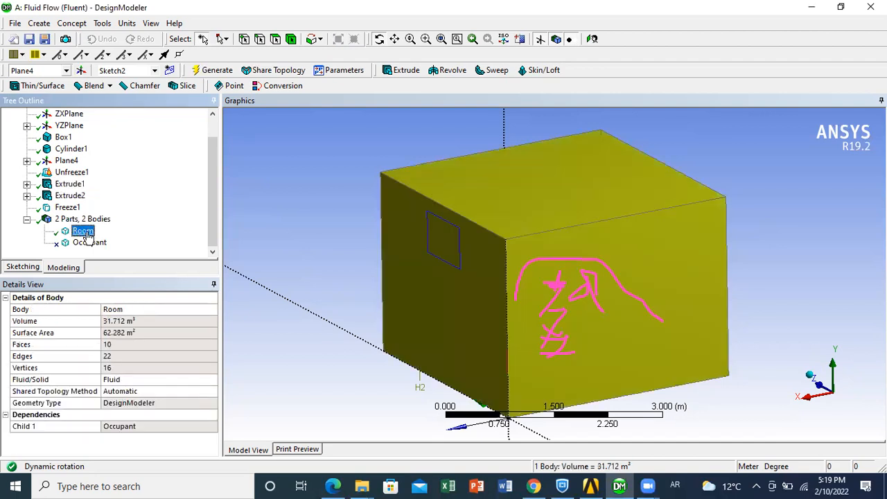
- Inspect the details of the Occupant body and the suppression options available for it
click(89, 243)
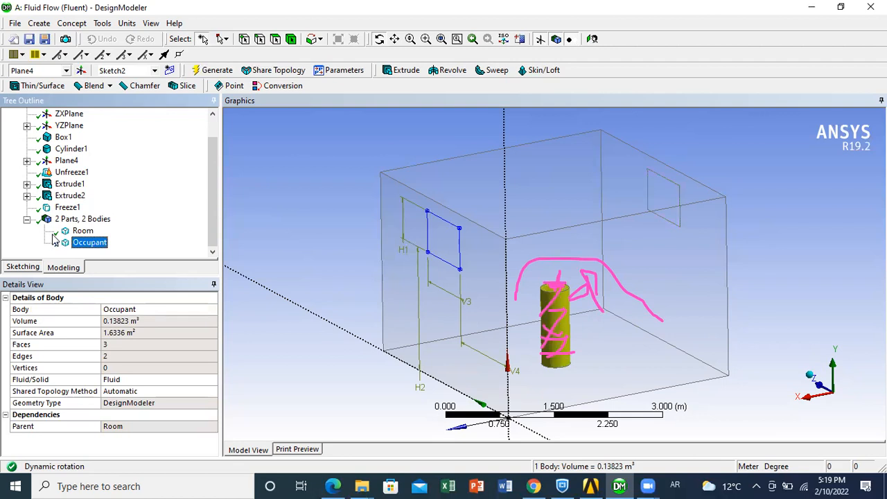
click(88, 244)
right_click(92, 244)
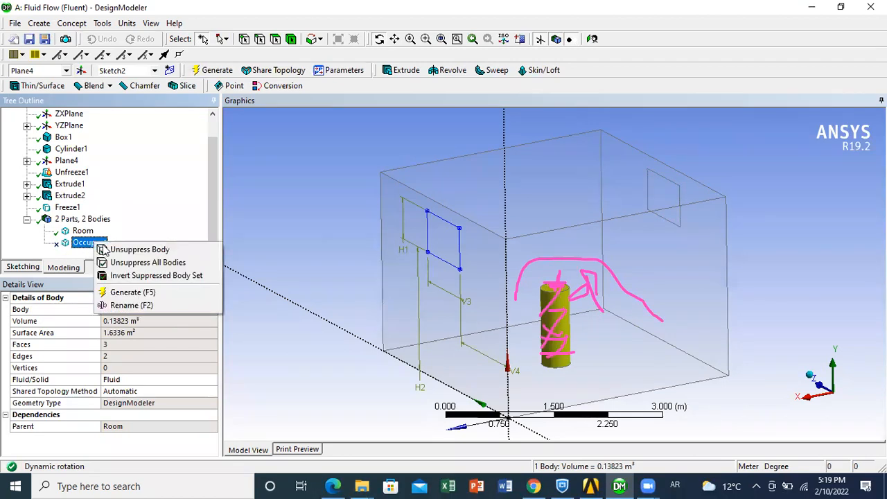
click(158, 191)
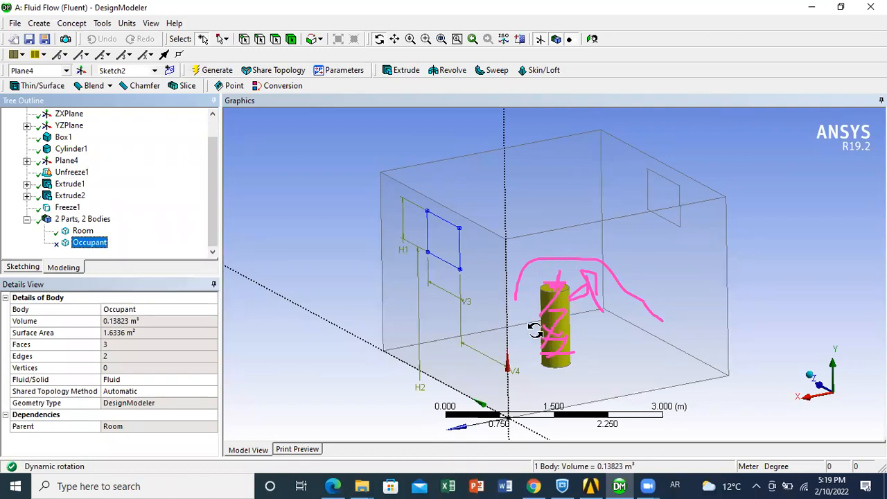
- Compare the occupant cylinder with the surrounding Room body by examining each from several angles
drag(584, 233, 515, 238)
drag(511, 311, 471, 374)
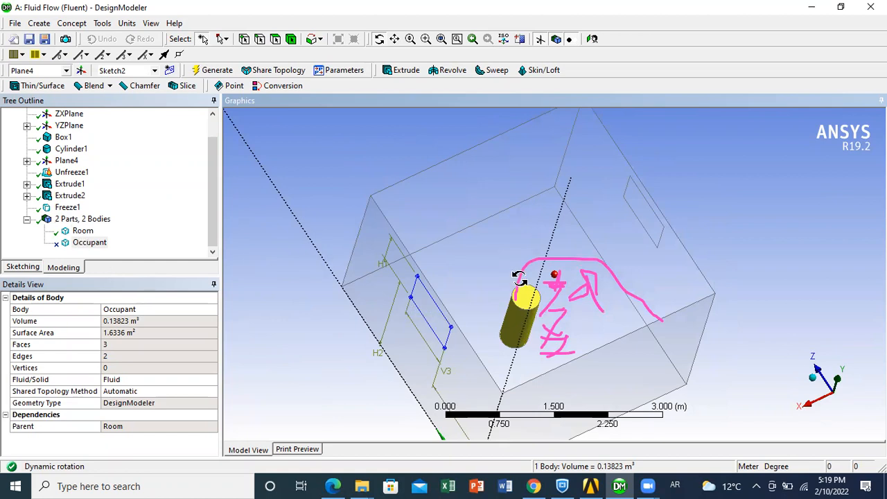
click(84, 233)
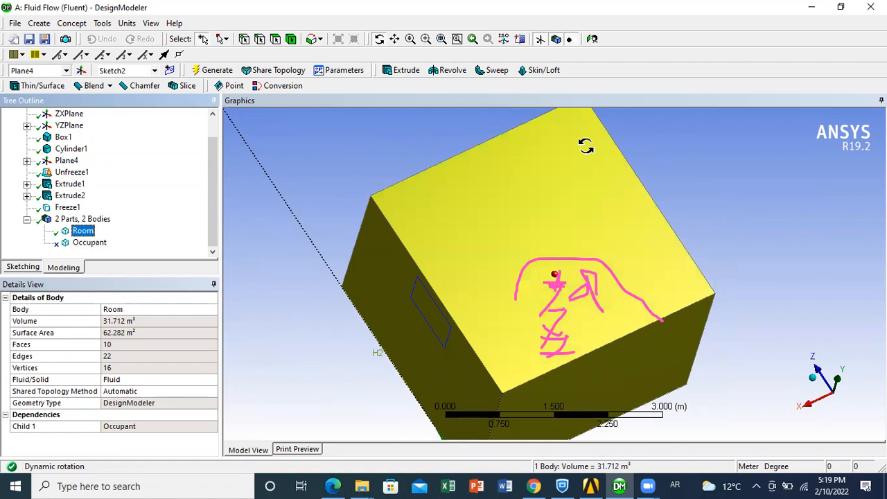
mouse_move(412, 155)
mouse_down()
mouse_move(356, 201)
mouse_move(475, 241)
mouse_move(446, 204)
mouse_move(463, 175)
mouse_move(493, 185)
mouse_move(534, 230)
mouse_move(604, 240)
mouse_move(659, 326)
mouse_move(656, 269)
mouse_up()
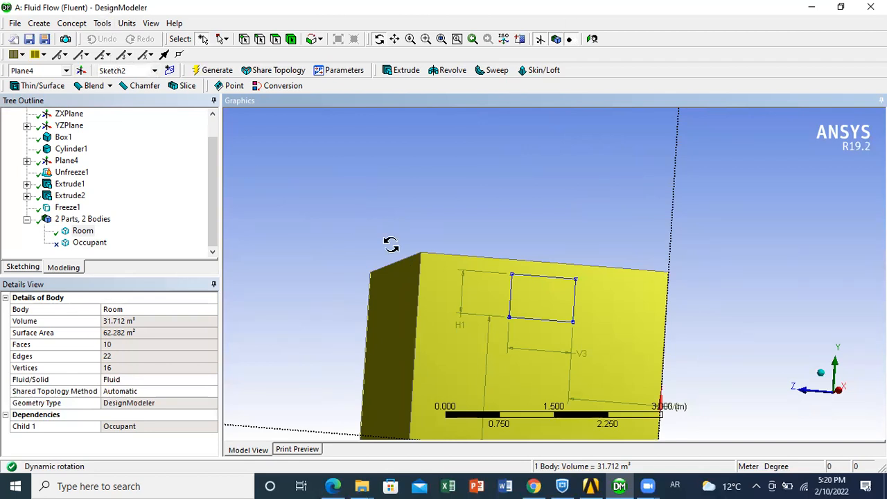
- Switch to the Ventilation project in Workbench and open the Mesh cell of the Fluid Flow (Fluent) system
mouse_move(592, 485)
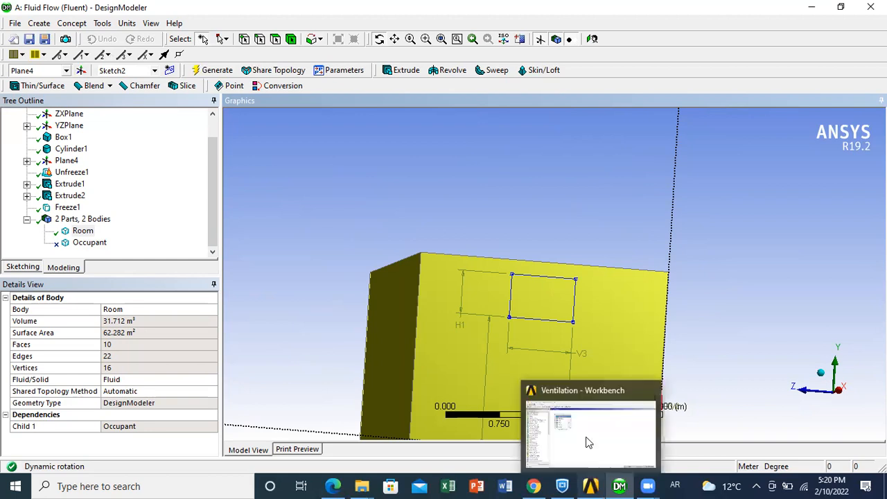
click(588, 441)
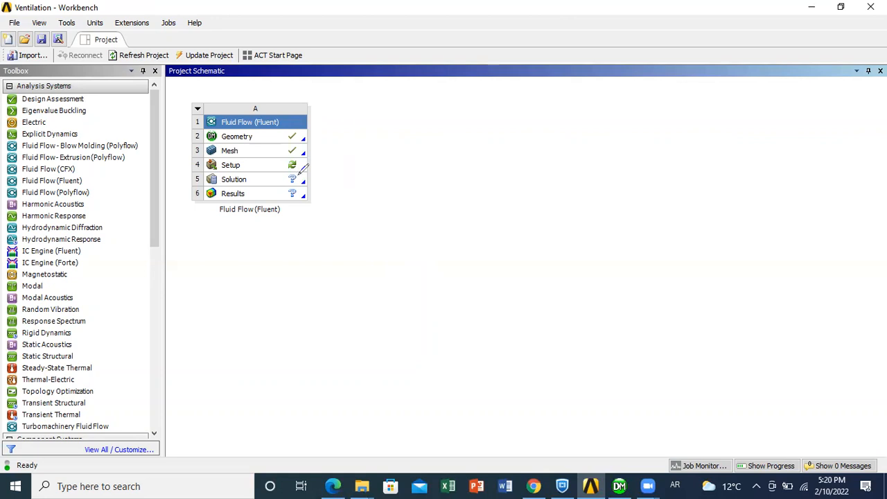
drag(291, 136, 311, 123)
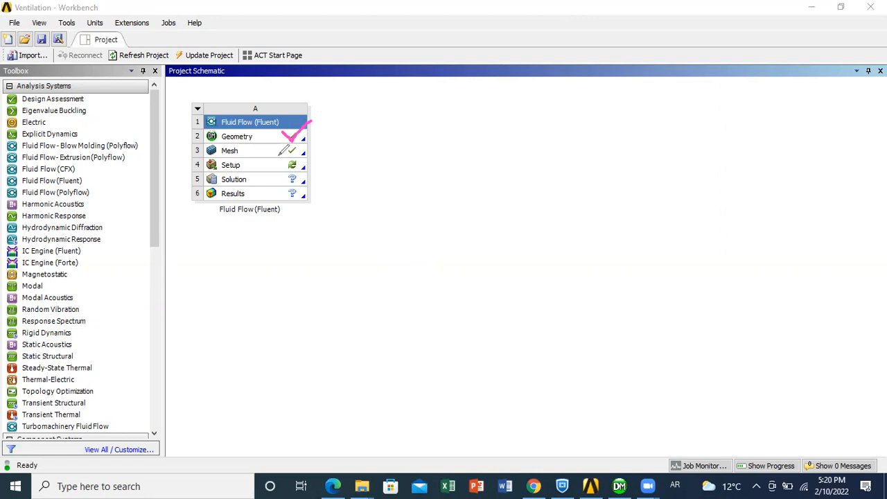
mouse_move(210, 154)
mouse_down()
mouse_move(230, 160)
mouse_move(242, 147)
mouse_move(225, 140)
mouse_move(208, 154)
mouse_up()
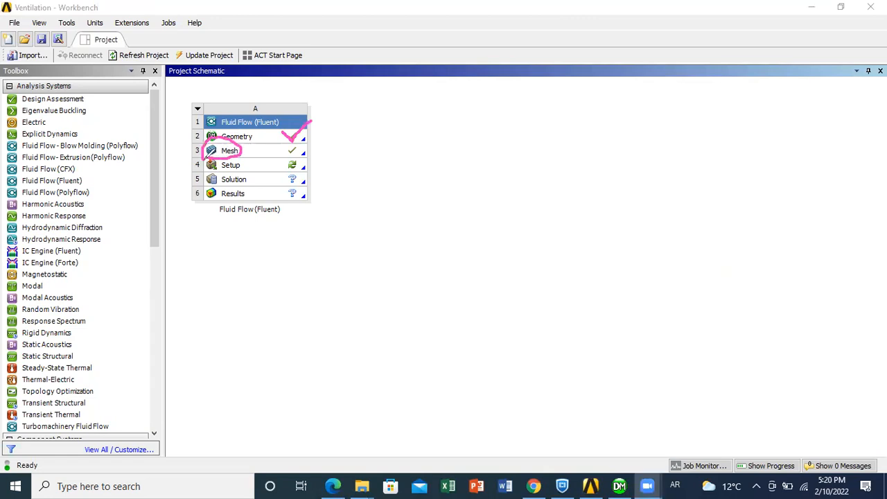
double_click(256, 152)
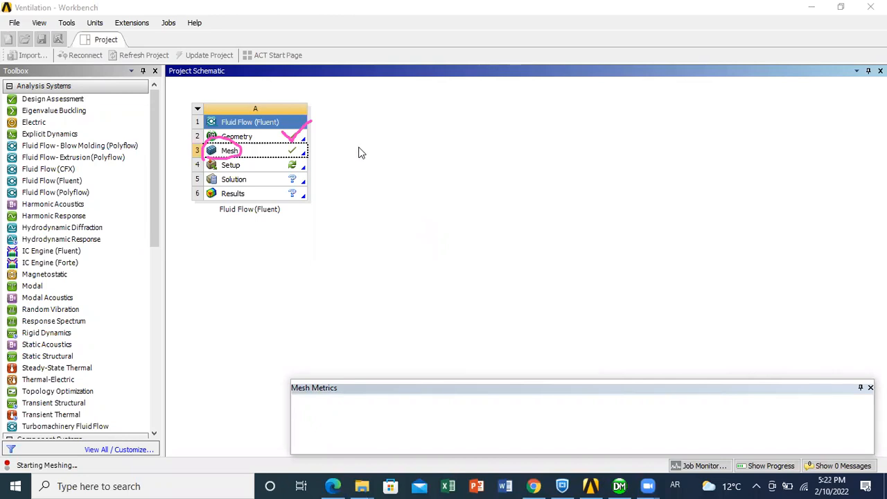
mouse_move(298, 154)
mouse_down()
mouse_move(379, 146)
mouse_move(373, 165)
mouse_up()
mouse_move(425, 136)
mouse_down()
mouse_move(427, 164)
mouse_move(444, 160)
mouse_move(433, 149)
mouse_move(460, 157)
mouse_move(476, 214)
mouse_move(487, 182)
mouse_move(486, 191)
mouse_up()
mouse_move(487, 159)
mouse_down()
mouse_move(486, 179)
mouse_move(532, 183)
mouse_up()
click(511, 168)
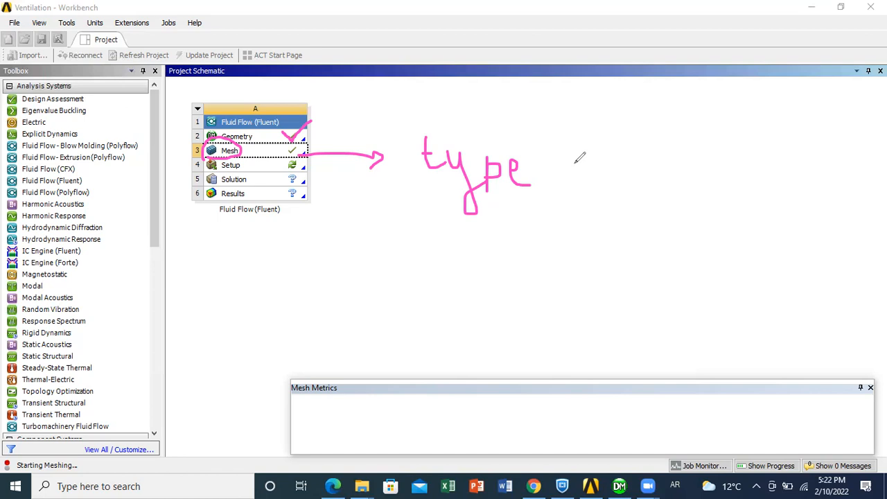
mouse_move(581, 158)
mouse_down()
mouse_move(616, 147)
mouse_move(613, 120)
mouse_move(653, 143)
mouse_move(639, 143)
mouse_move(668, 145)
mouse_move(686, 162)
mouse_move(692, 144)
mouse_move(711, 161)
mouse_up()
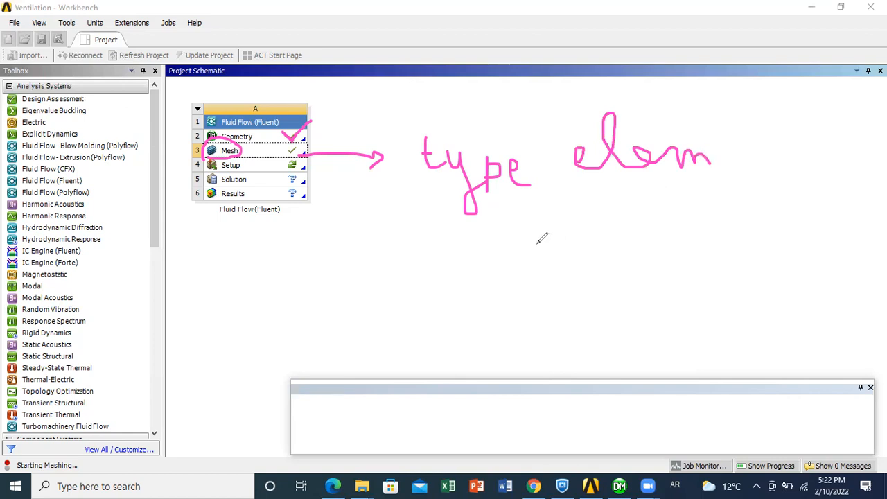
mouse_move(542, 257)
mouse_down()
mouse_move(587, 220)
mouse_move(625, 295)
mouse_up()
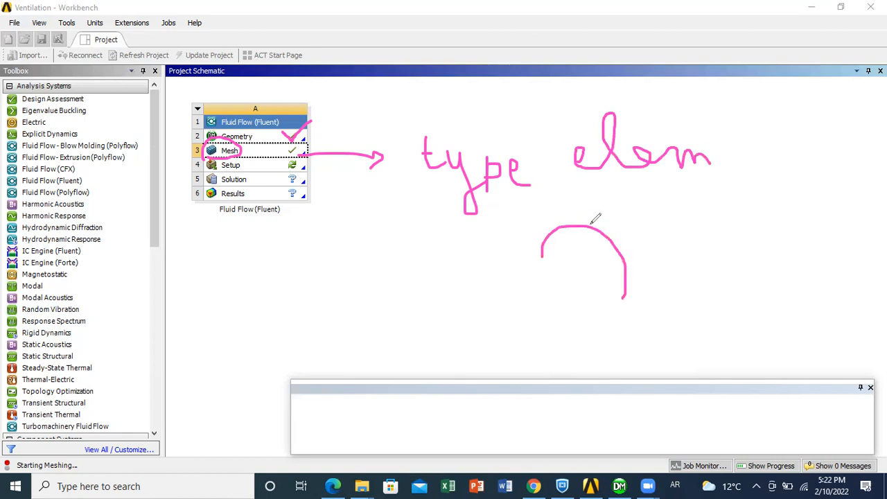
mouse_move(601, 227)
mouse_down()
mouse_move(600, 214)
mouse_move(585, 227)
mouse_up()
mouse_move(608, 236)
mouse_down()
mouse_move(616, 235)
mouse_move(607, 224)
mouse_move(615, 249)
mouse_move(632, 242)
mouse_move(636, 265)
mouse_move(624, 278)
mouse_up()
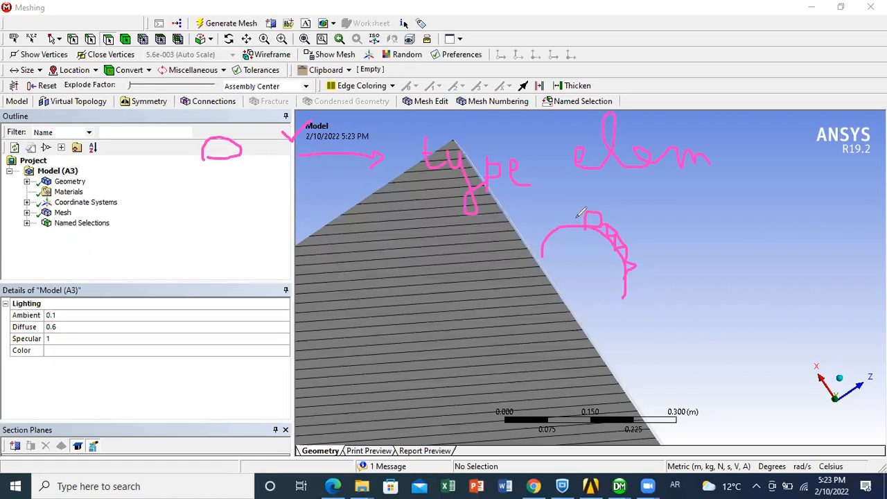
mouse_move(576, 219)
mouse_down()
mouse_move(613, 226)
mouse_move(638, 271)
mouse_up()
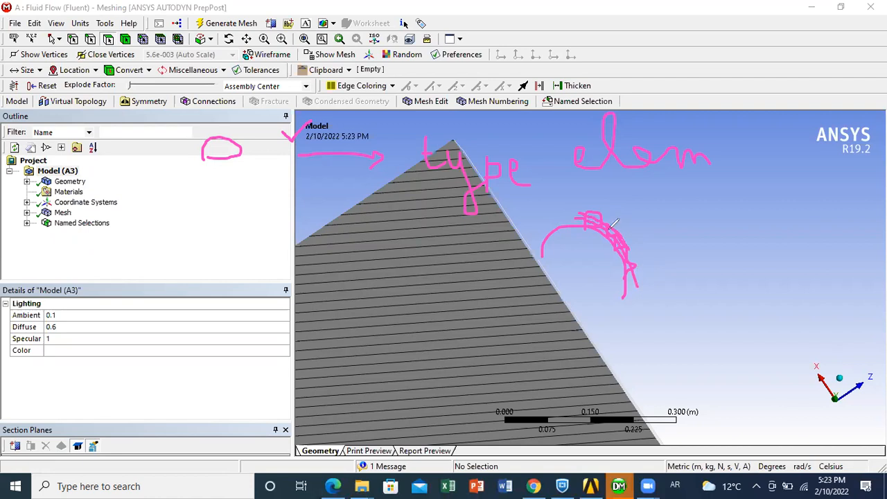
mouse_move(585, 206)
mouse_down()
mouse_move(618, 229)
mouse_move(642, 281)
mouse_up()
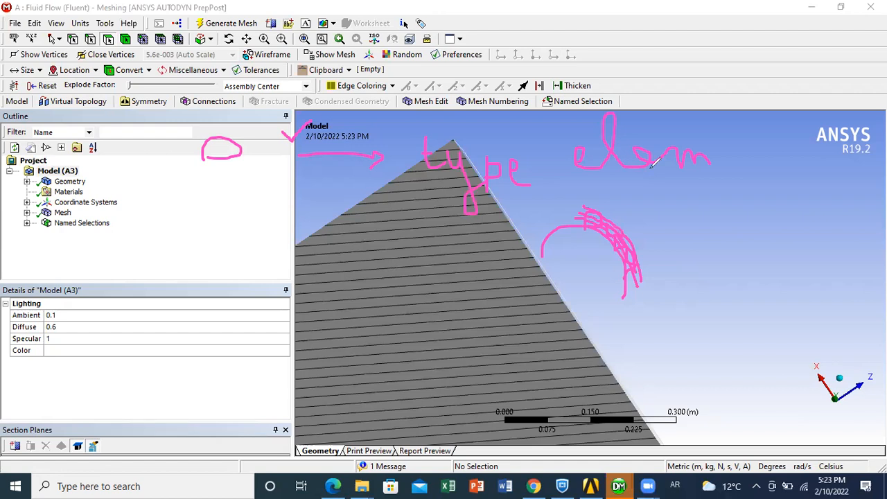
click(351, 57)
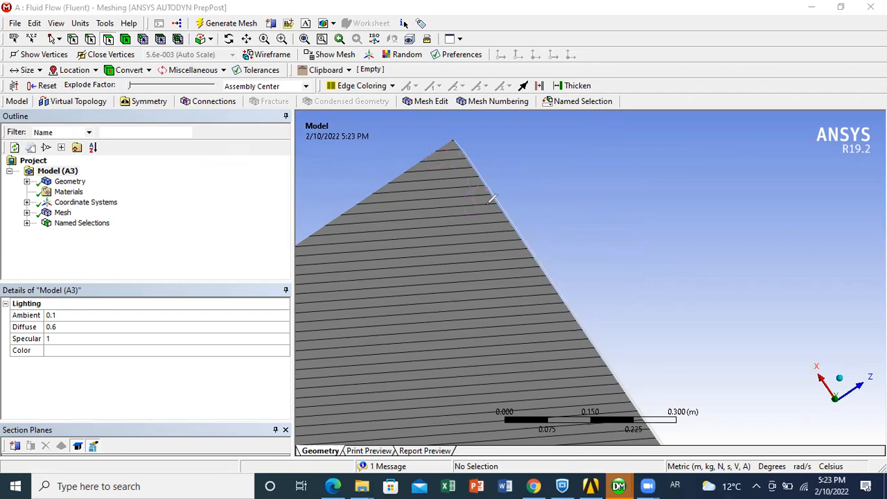
- Examine the enlarged corner of the room geometry and its hatched face from different angles
click(229, 38)
drag(493, 211, 634, 327)
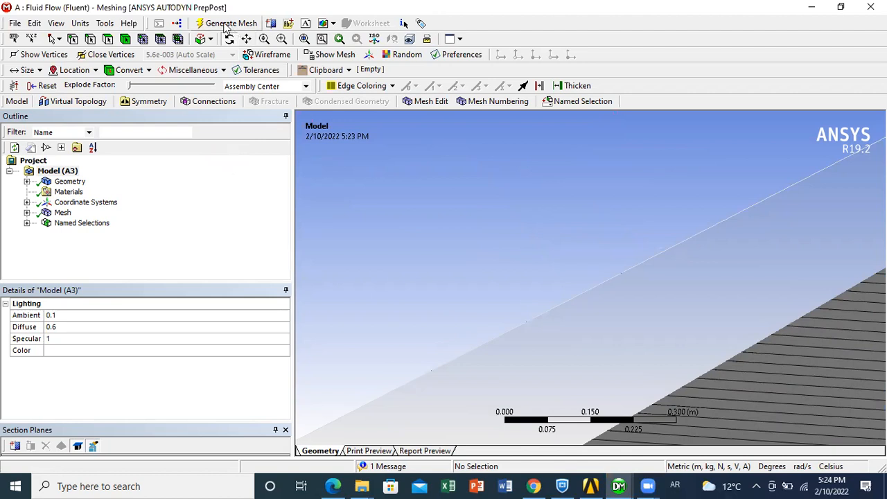
drag(436, 225, 378, 158)
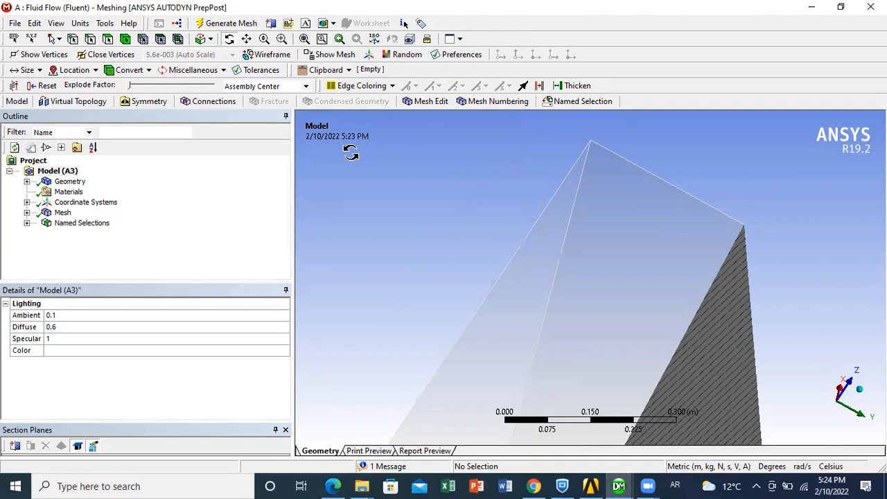
click(450, 166)
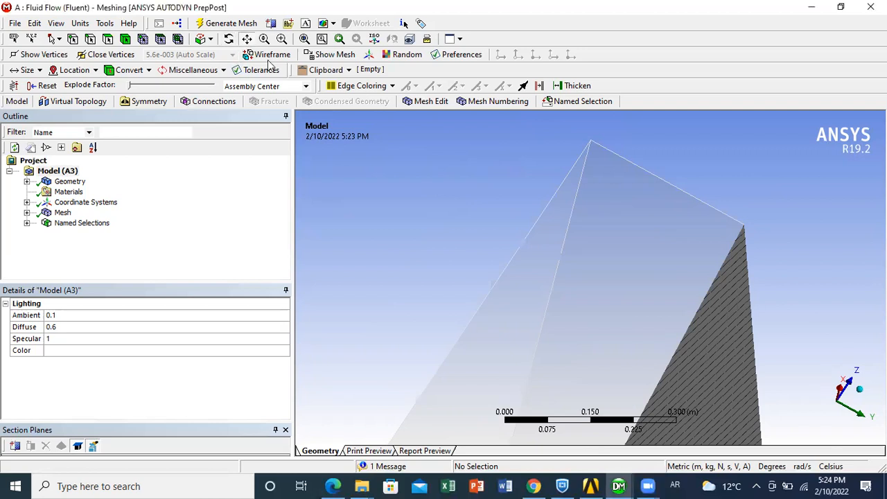
mouse_move(533, 264)
mouse_down()
mouse_move(533, 204)
mouse_move(742, 103)
mouse_move(721, 88)
mouse_move(686, 30)
mouse_up()
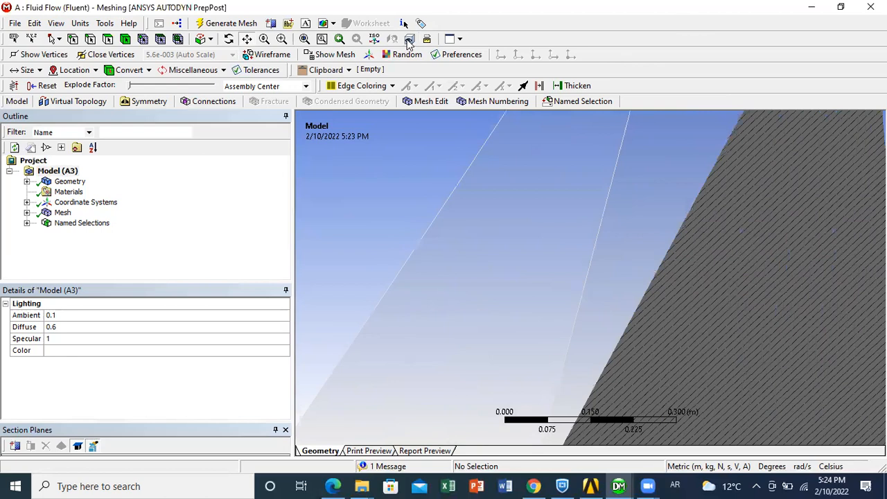
- Dock the Section Planes pane between the outline and the model details and start a new section plane
click(145, 429)
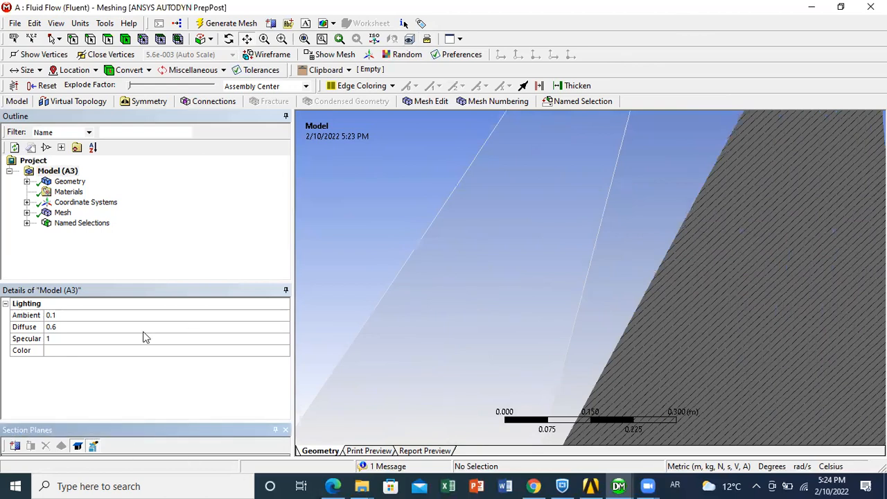
drag(164, 392, 165, 388)
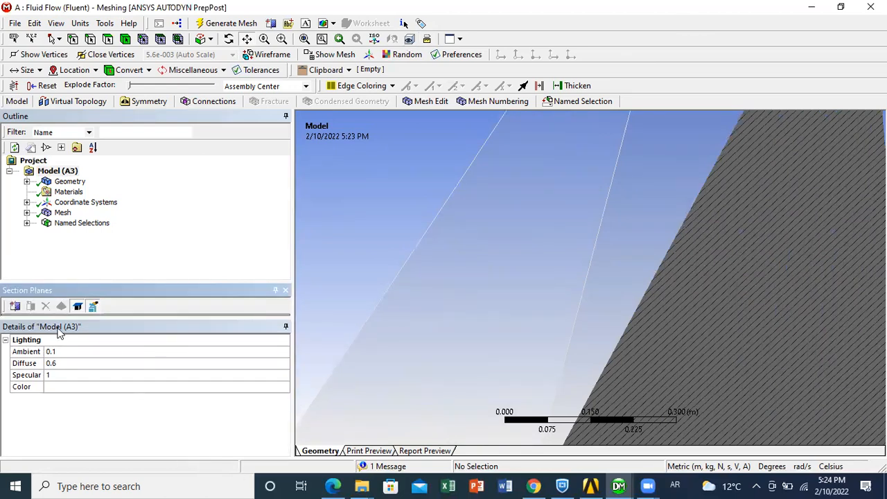
click(15, 305)
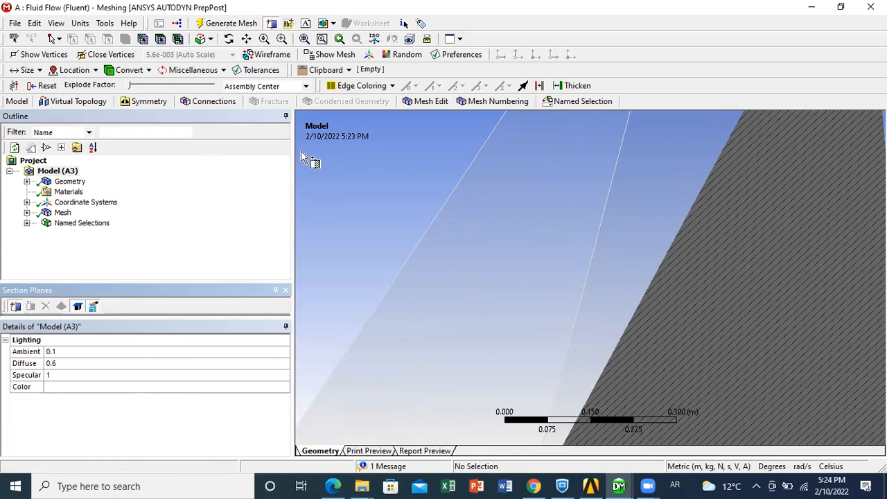
- Bring the whole room geometry with the occupant cylinder into view
click(264, 39)
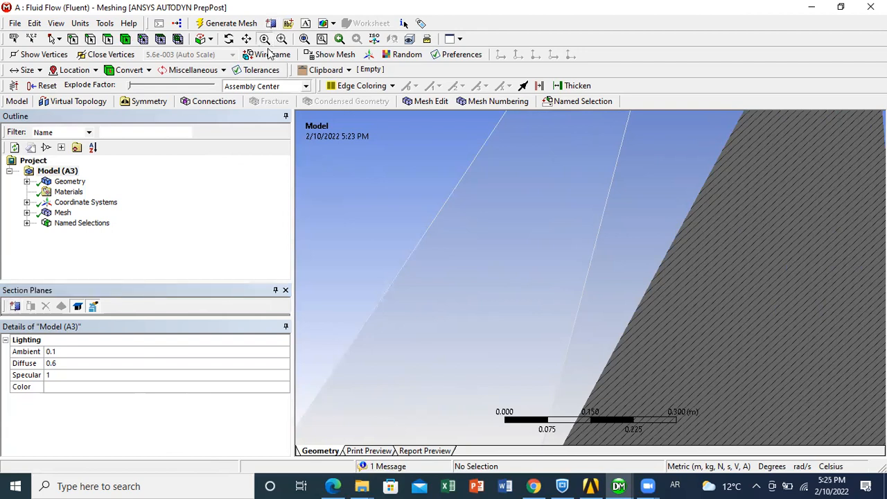
drag(552, 273, 371, 136)
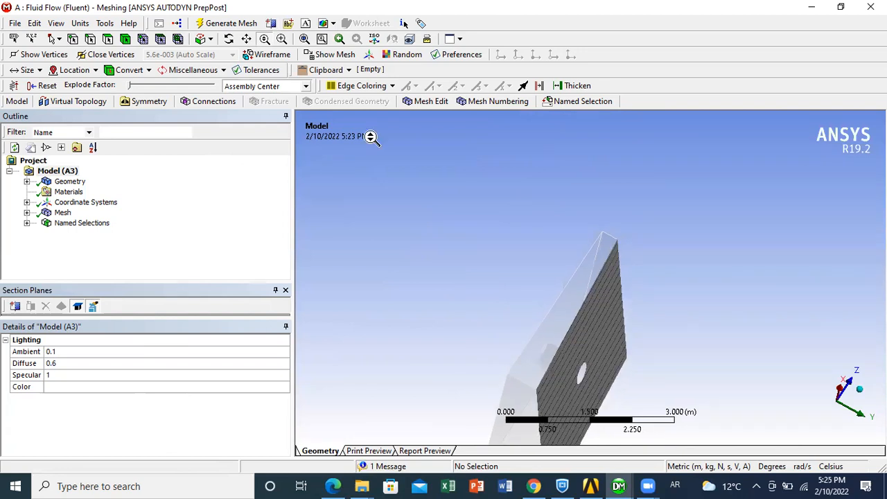
click(235, 39)
drag(553, 297, 730, 265)
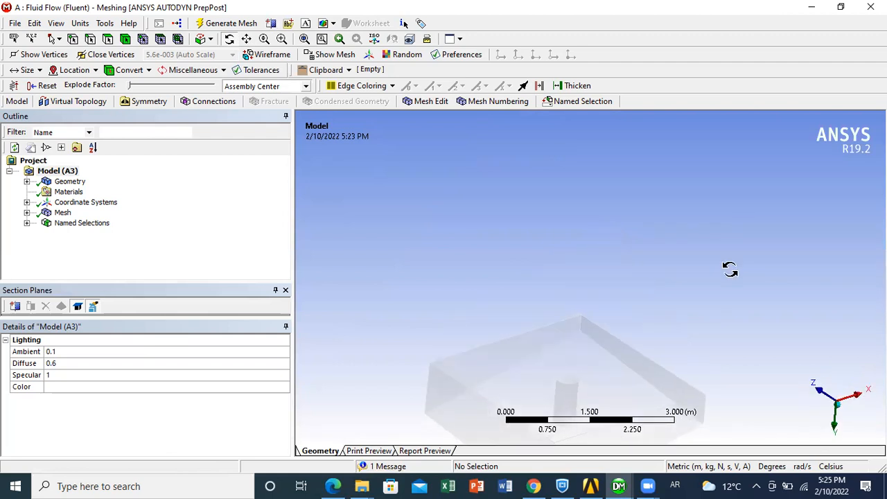
click(248, 39)
drag(571, 285, 559, 236)
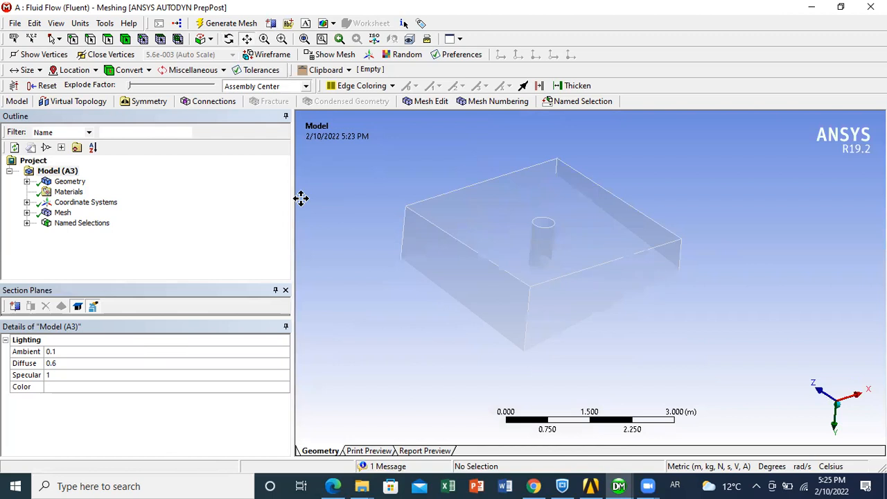
- Display the room mesh with its list of controls and review the control types that can be inserted, such as Inflation
click(62, 213)
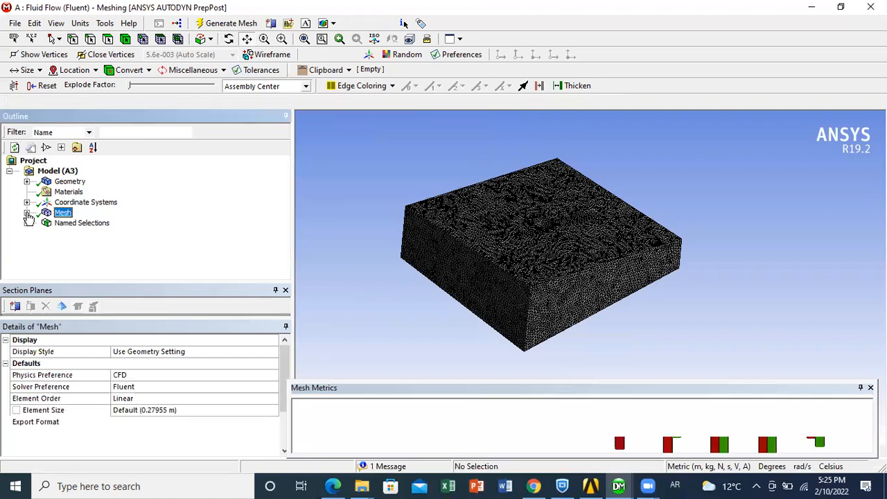
click(27, 213)
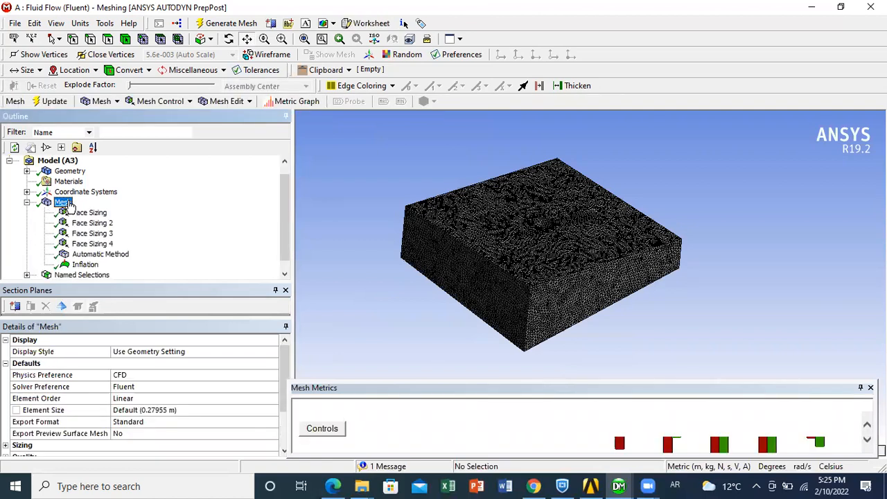
right_click(69, 202)
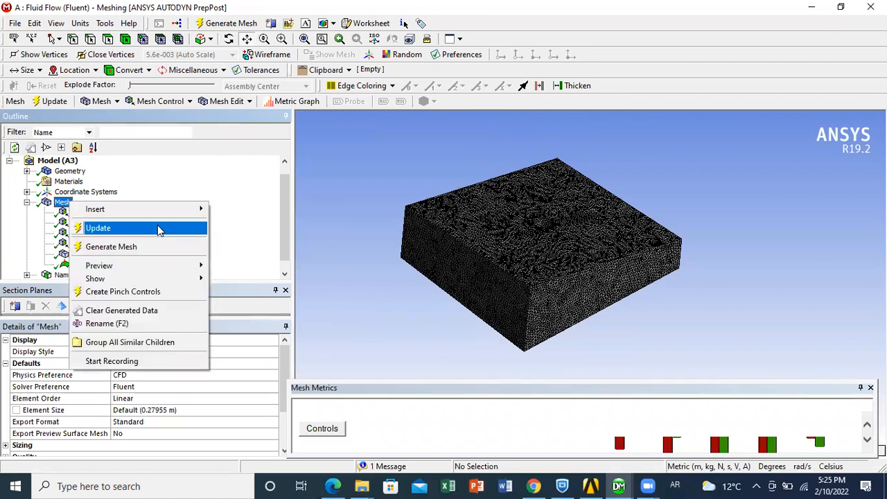
mouse_move(149, 214)
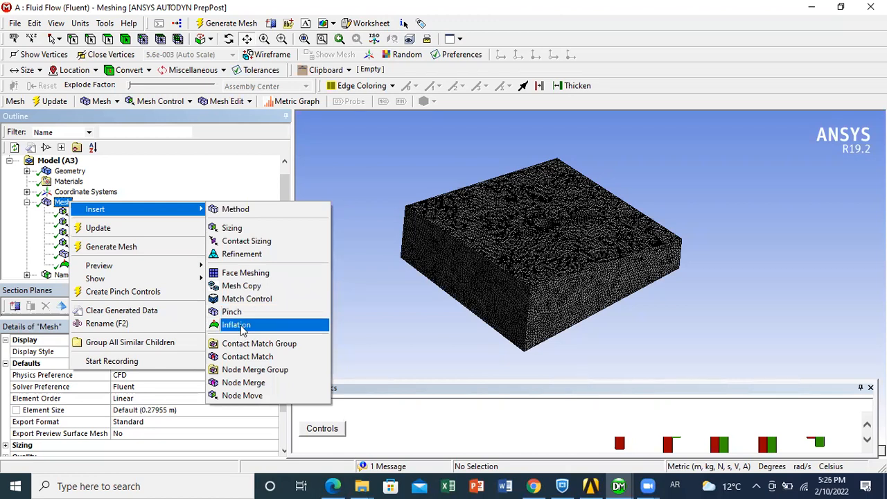
click(377, 319)
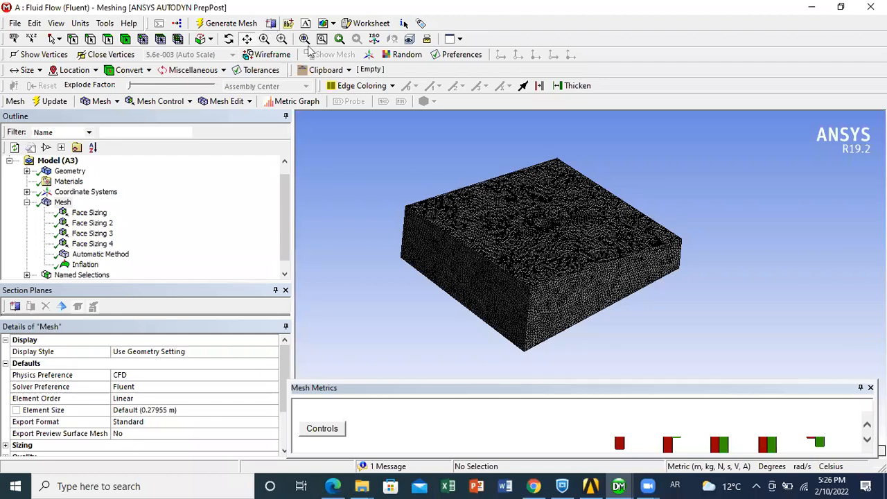
- Examine the triangular surface mesh on the room face around the circular cylinder opening at close range
drag(474, 169, 522, 265)
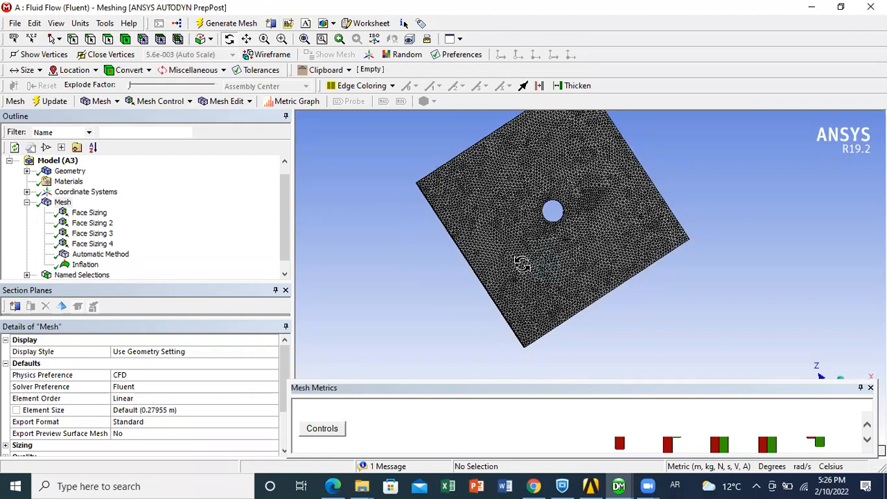
scroll(575, 278, up, 3)
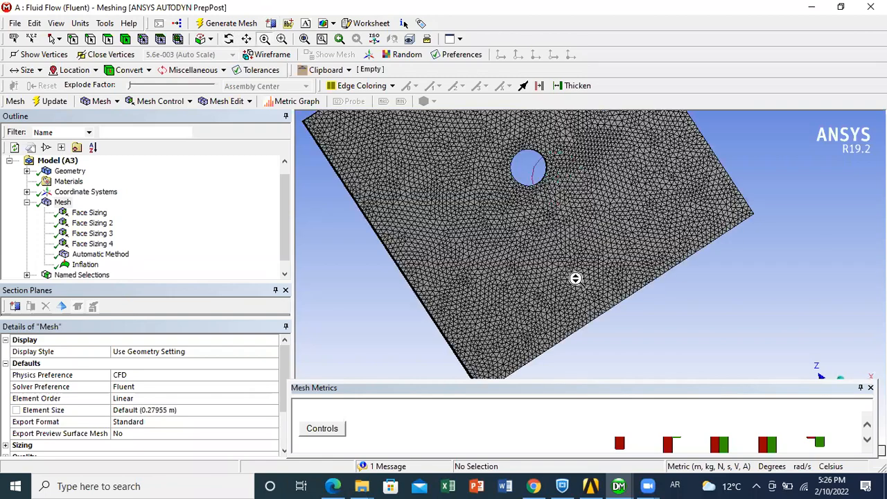
scroll(553, 202, up, 3)
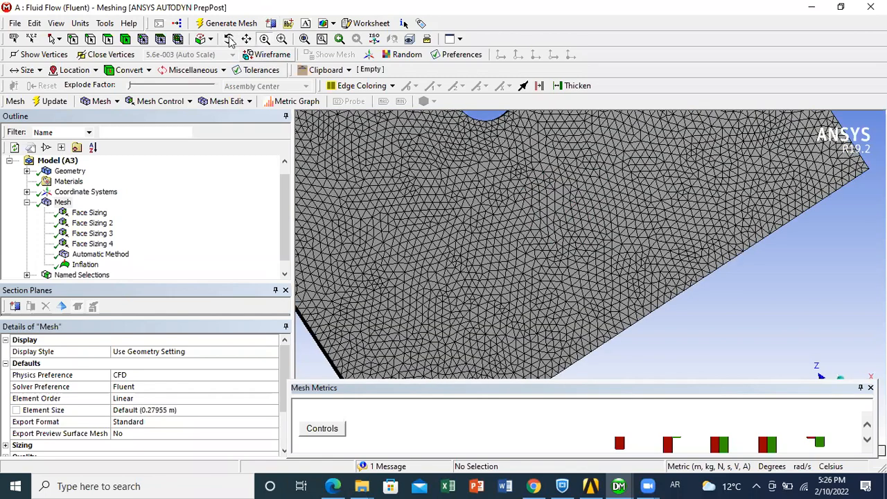
click(247, 40)
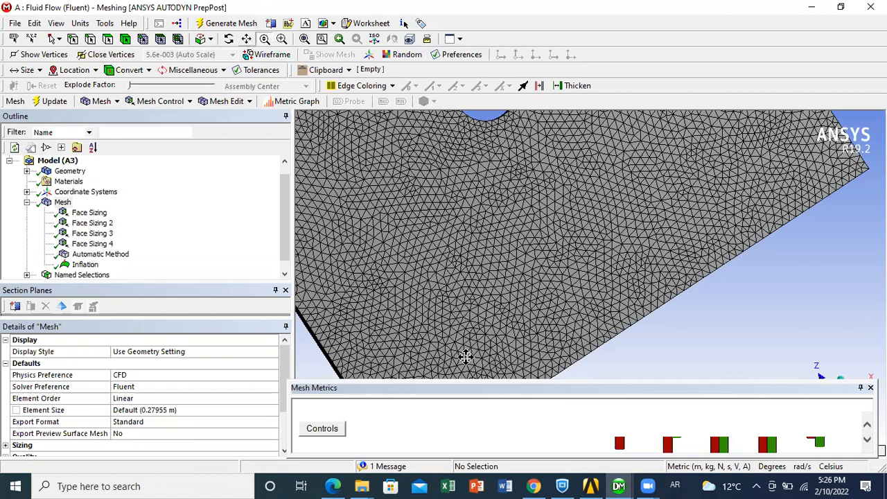
drag(510, 221, 514, 329)
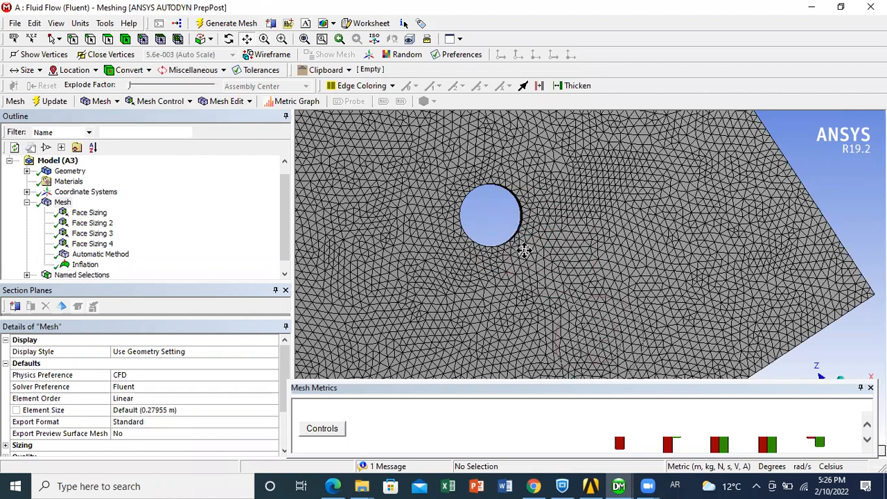
drag(510, 221, 498, 192)
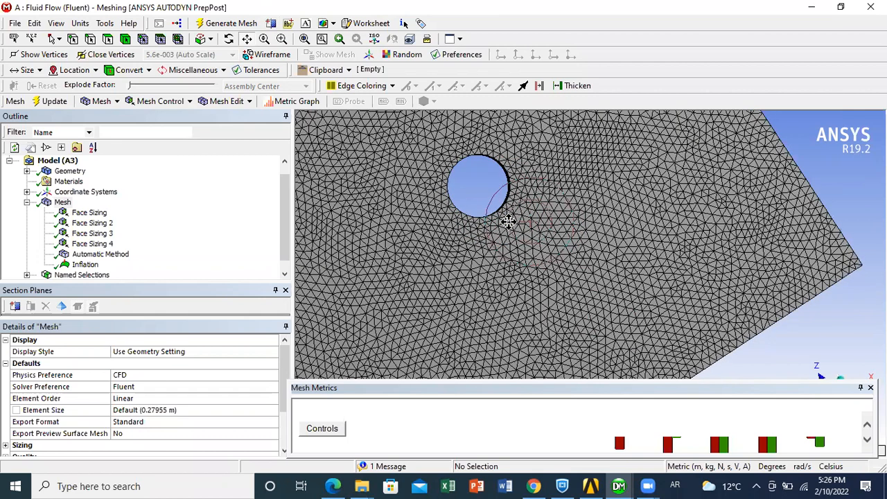
click(264, 38)
drag(436, 173, 445, 178)
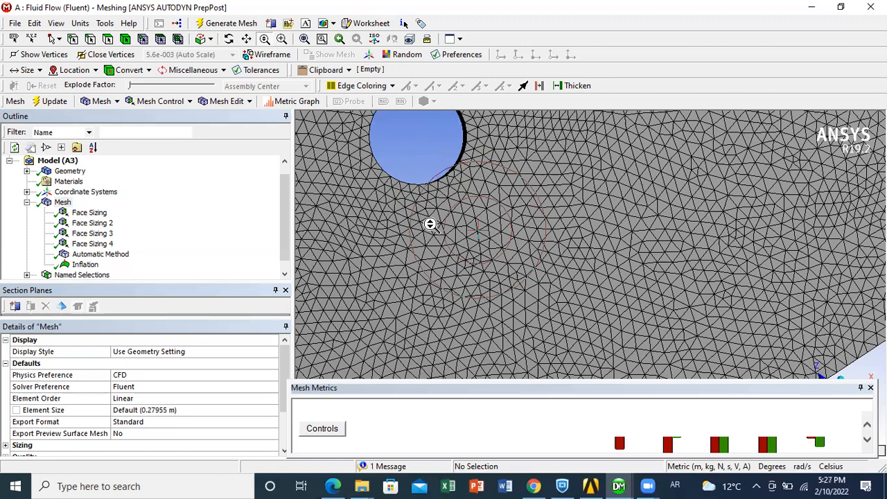
scroll(431, 224, down, 1)
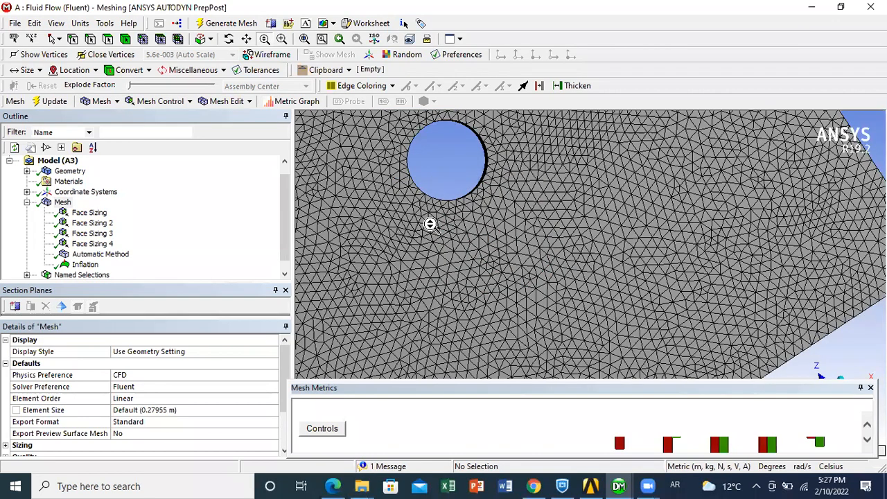
click(248, 40)
drag(451, 153, 451, 210)
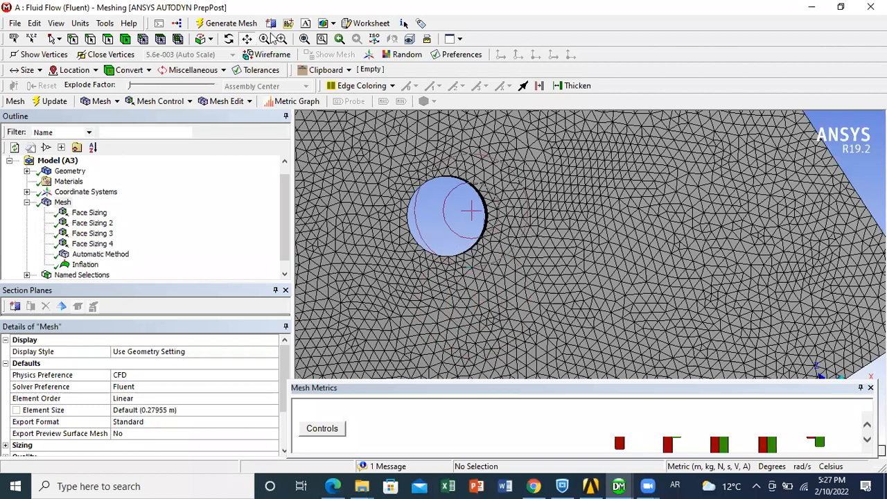
- Turn the room mesh over and bring the opposite face with the cylinder opening fully into view
click(229, 39)
mouse_move(503, 158)
mouse_down()
mouse_move(510, 205)
mouse_move(497, 170)
mouse_move(486, 203)
mouse_up()
click(296, 154)
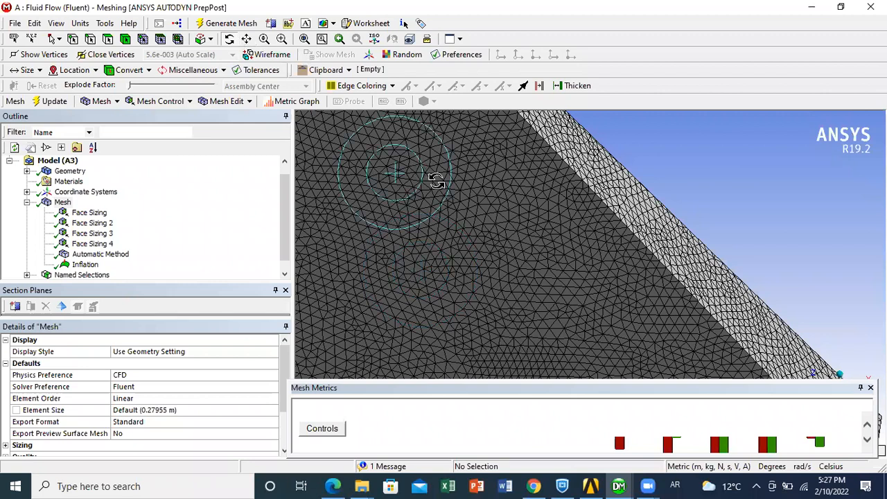
click(264, 39)
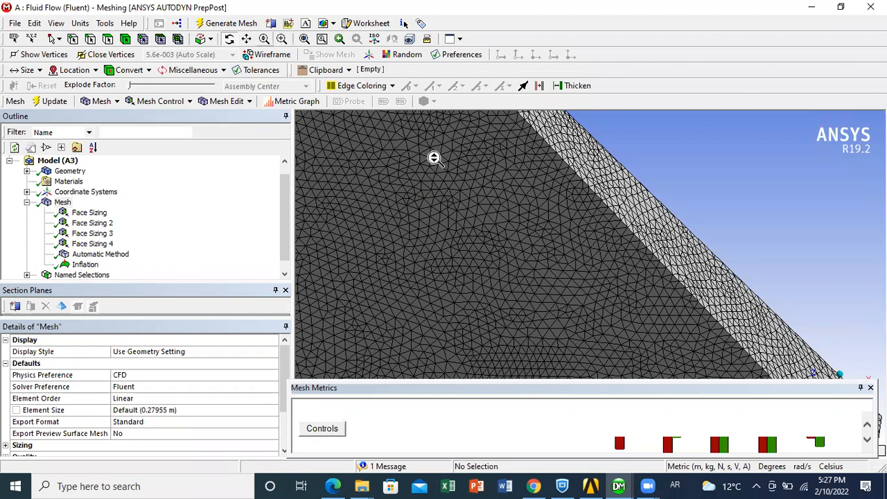
drag(436, 166, 495, 354)
drag(458, 243, 512, 333)
click(230, 38)
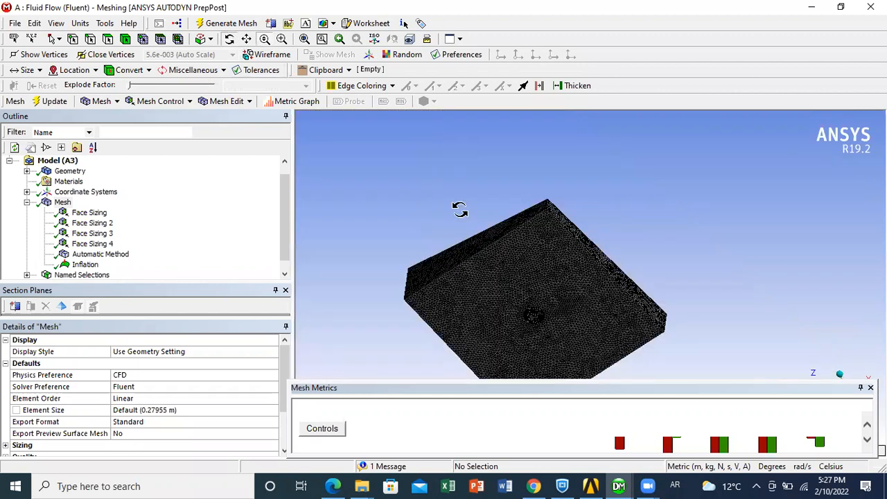
drag(527, 291, 542, 337)
click(246, 39)
drag(513, 298, 430, 139)
- Enlarge the cylinder opening and examine the inflation layers and the surrounding cells around its edge
click(264, 39)
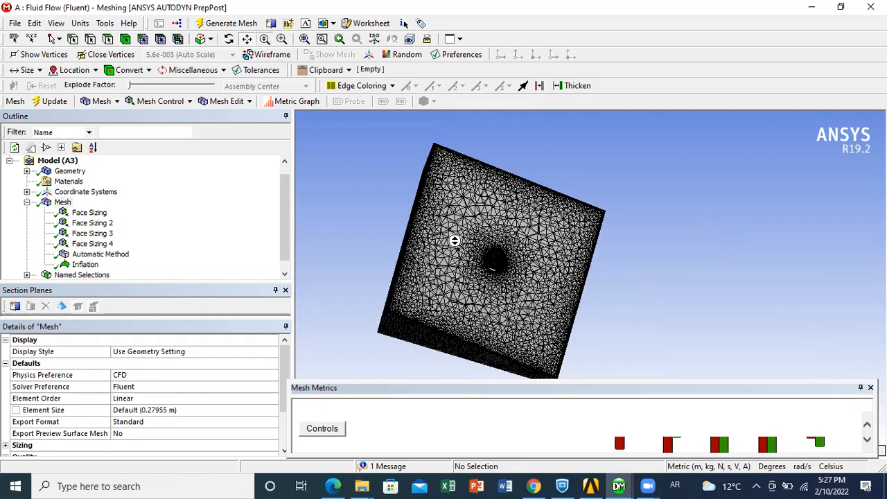
drag(455, 241, 428, 158)
click(247, 39)
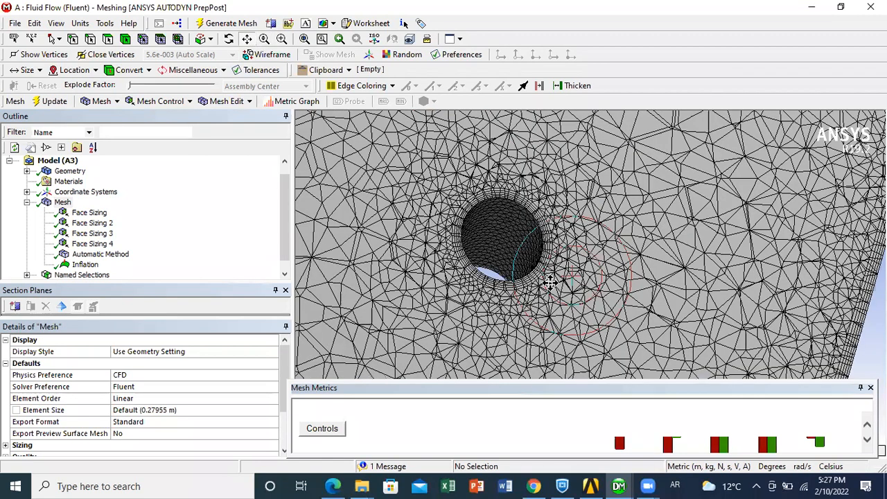
click(267, 41)
drag(497, 235, 458, 155)
drag(515, 222, 558, 230)
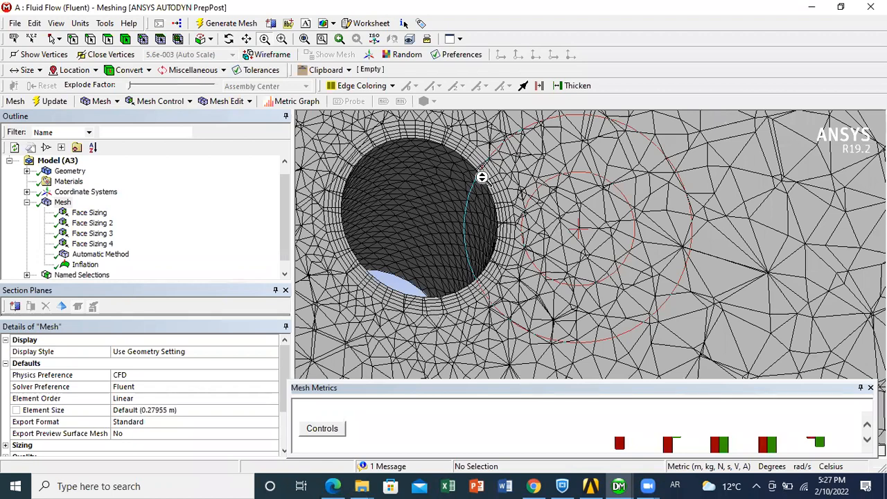
click(245, 40)
drag(387, 181, 477, 214)
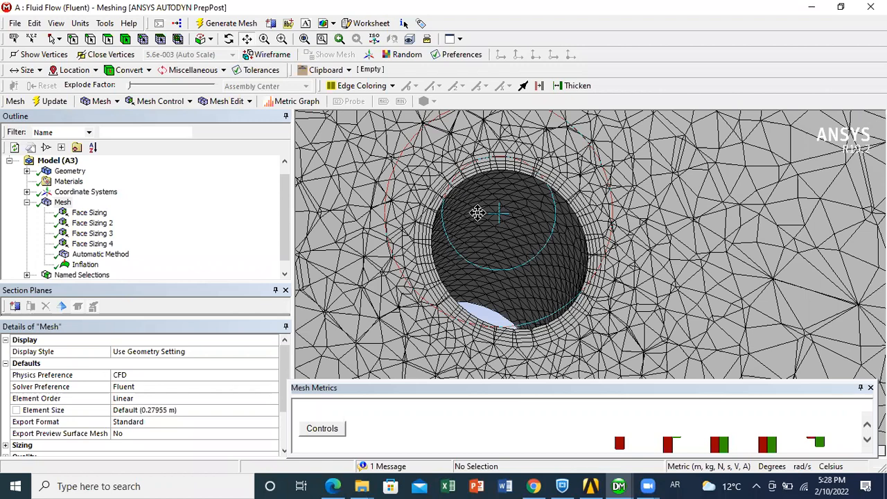
middle_drag(478, 213, 493, 206)
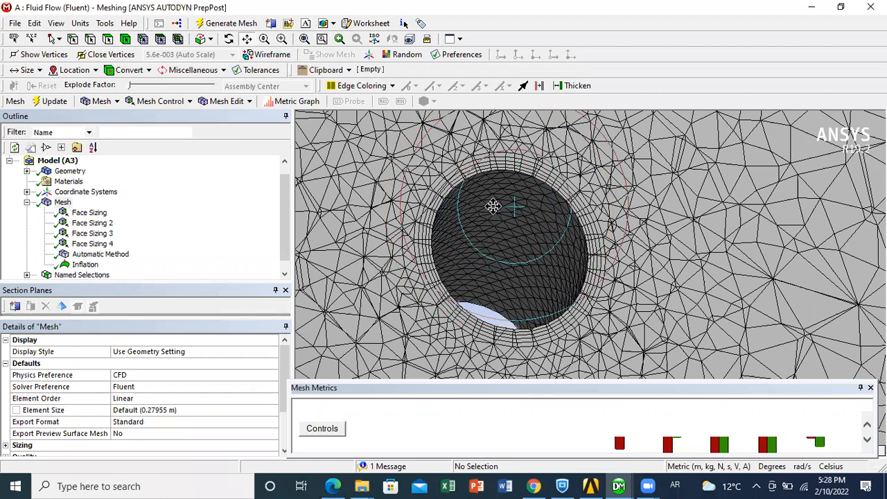
middle_drag(422, 208, 406, 179)
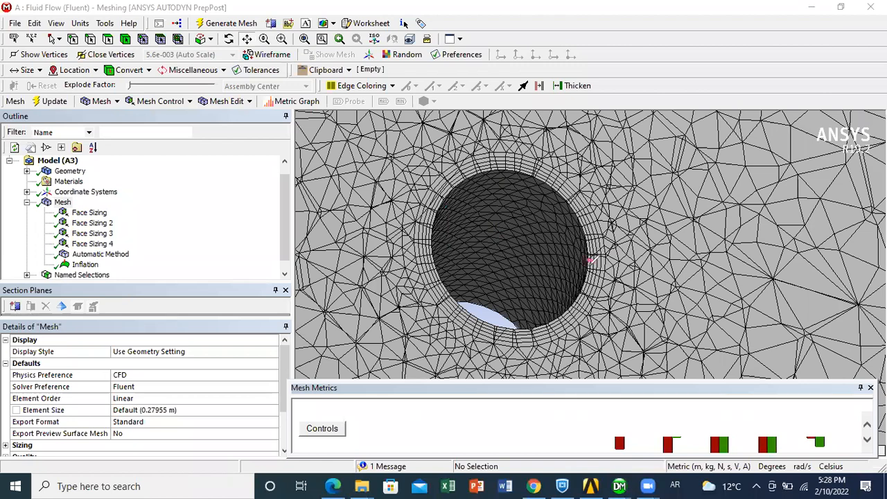
drag(590, 262, 785, 242)
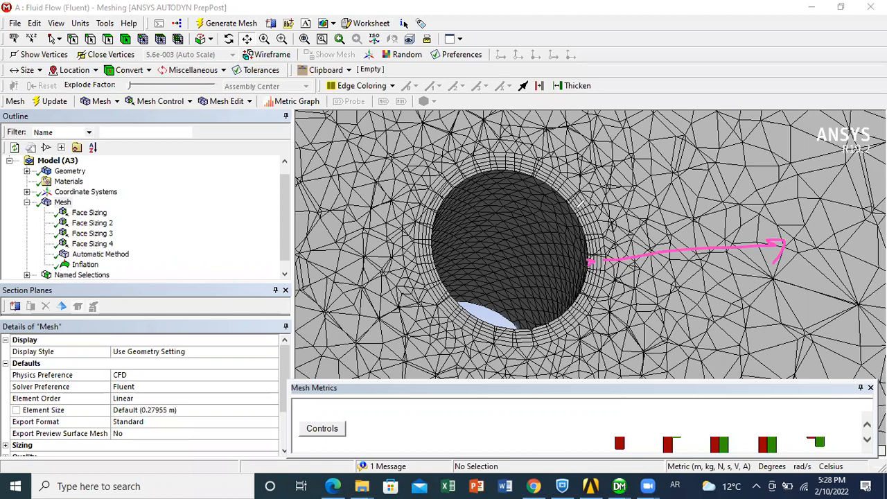
drag(575, 209, 586, 229)
drag(582, 194, 594, 213)
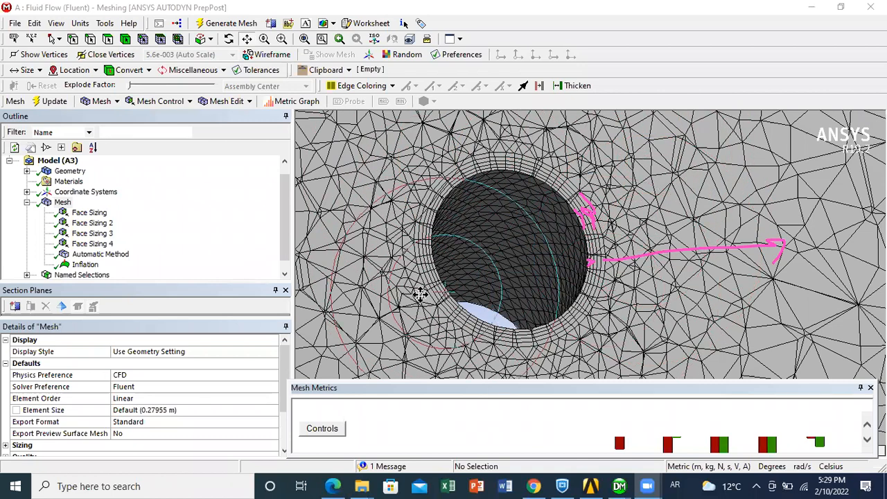
- Expand the Statistics section of the mesh details to read the node and element counts
drag(284, 368, 285, 403)
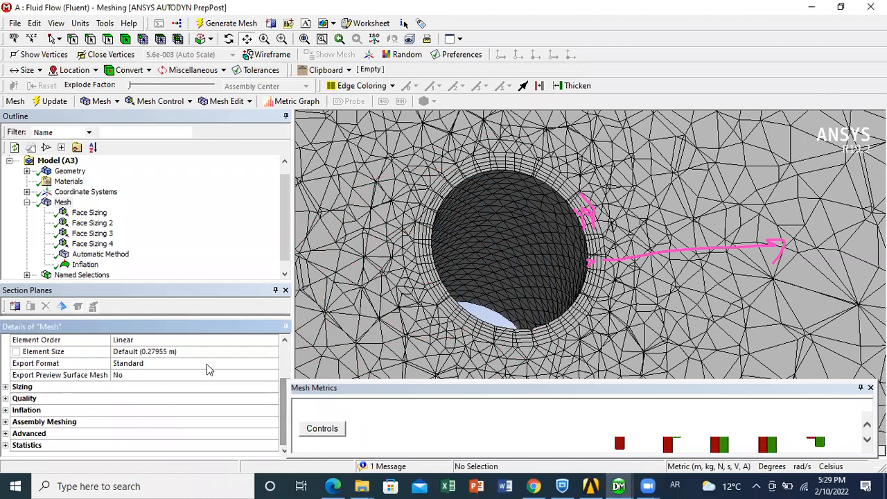
click(5, 445)
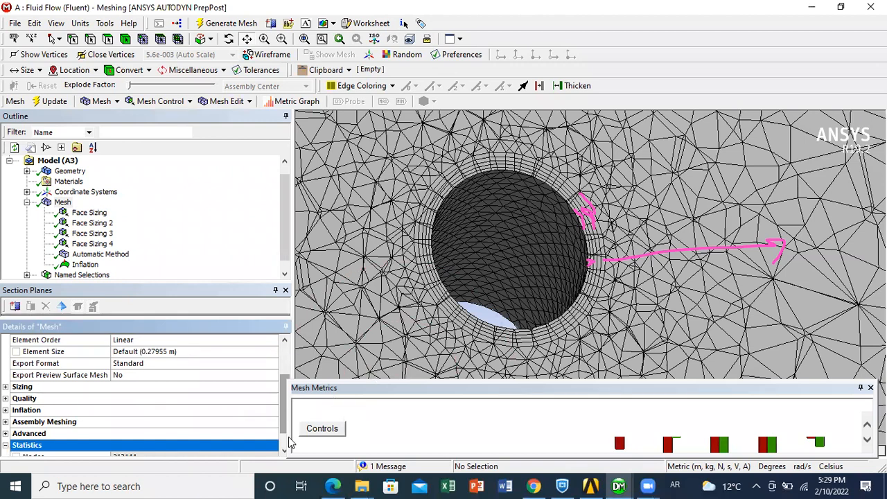
scroll(285, 443, down, 1)
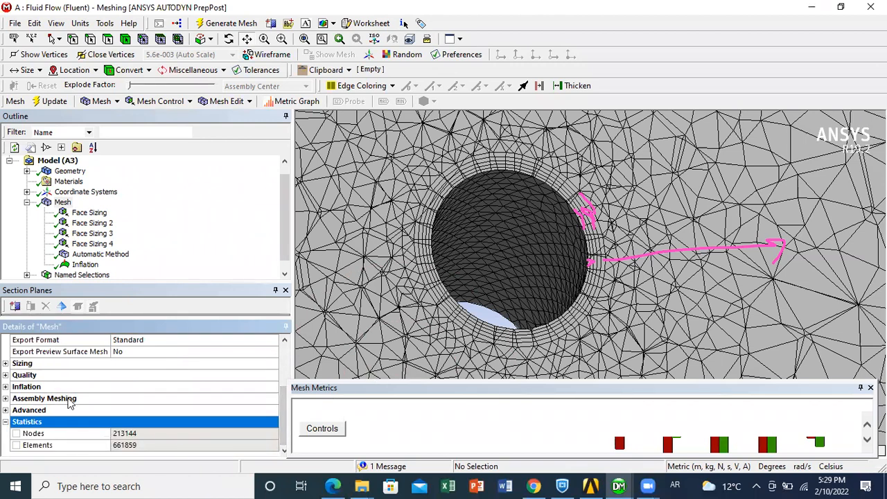
- Expand the Advanced mesh settings and enlarge the details pane to review them together with the Statistics
click(62, 202)
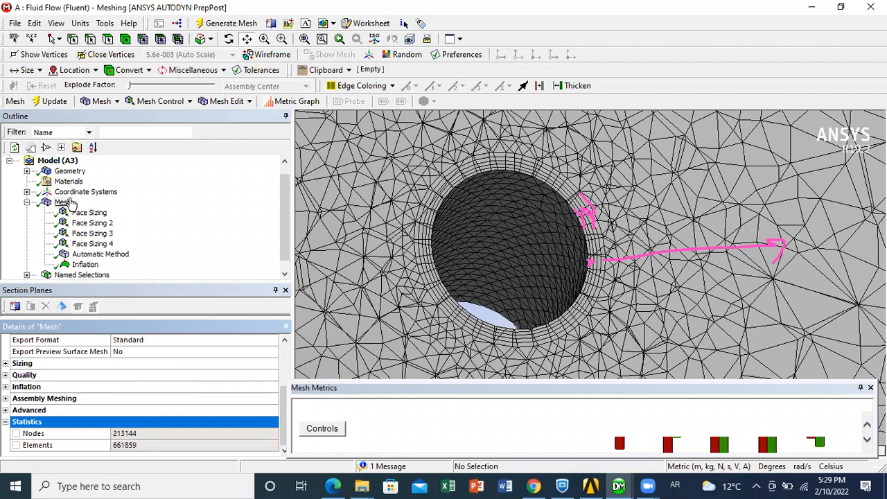
click(36, 423)
click(6, 409)
drag(286, 390, 294, 435)
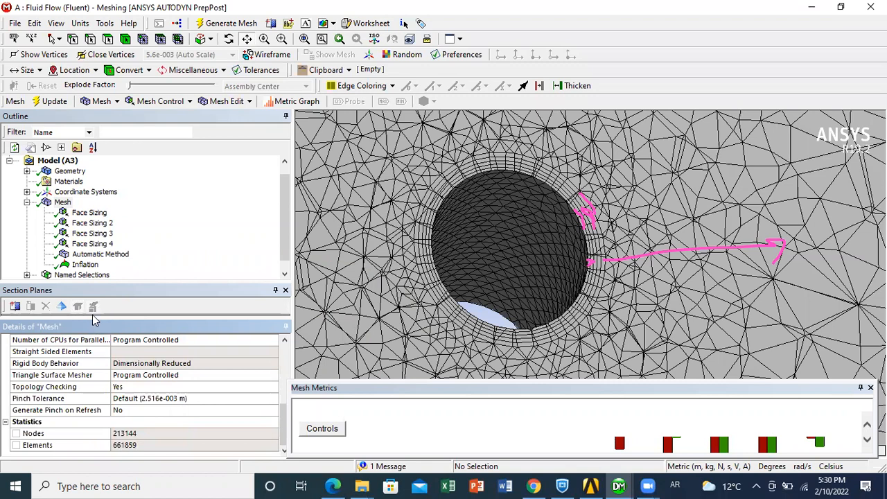
drag(93, 316, 85, 252)
click(62, 202)
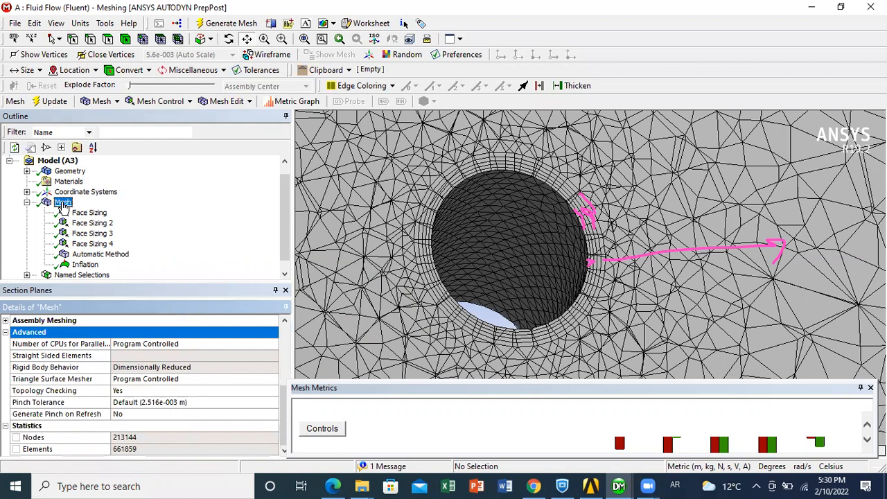
click(86, 427)
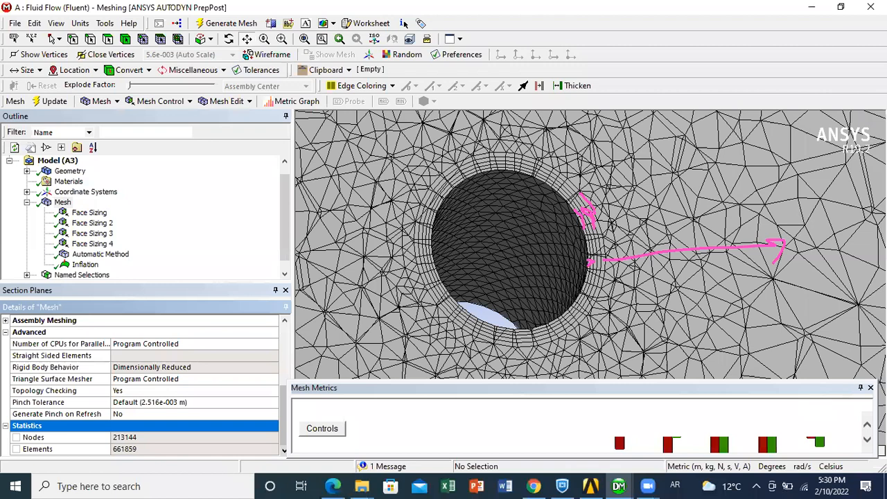
- Close the Mesh Metrics pane and set the mesh's Quality metric to Skewness
click(870, 387)
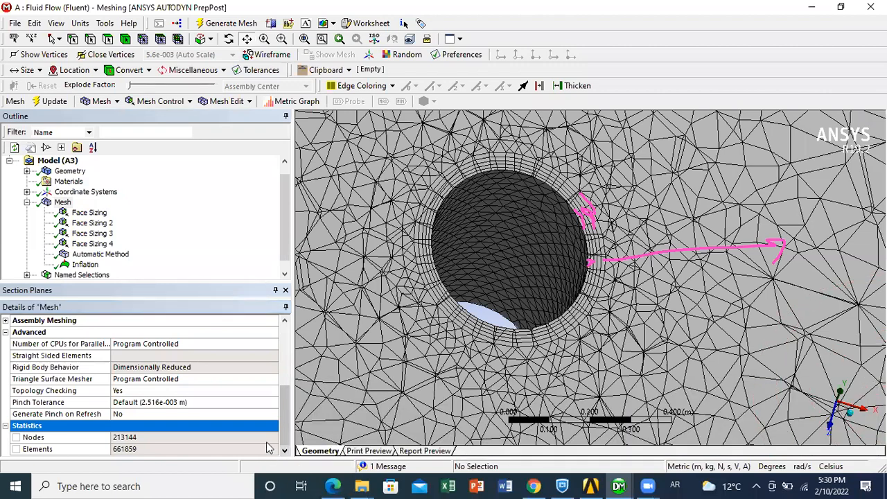
drag(287, 432, 296, 416)
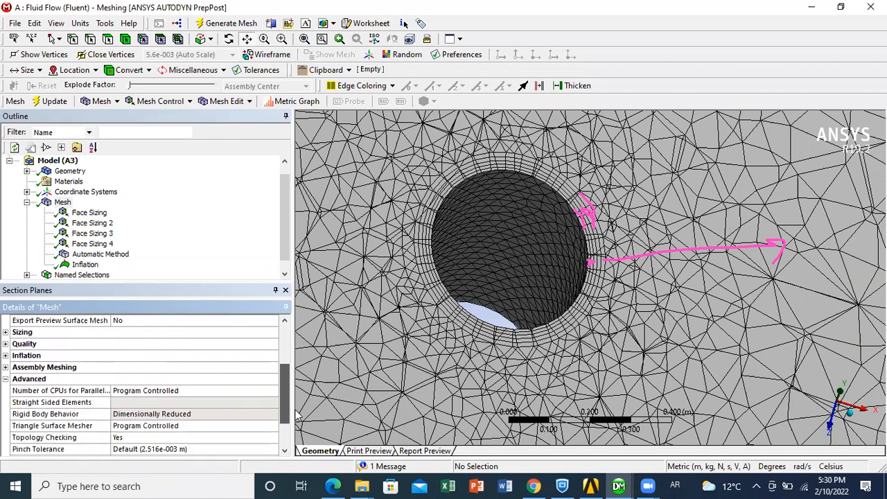
click(5, 344)
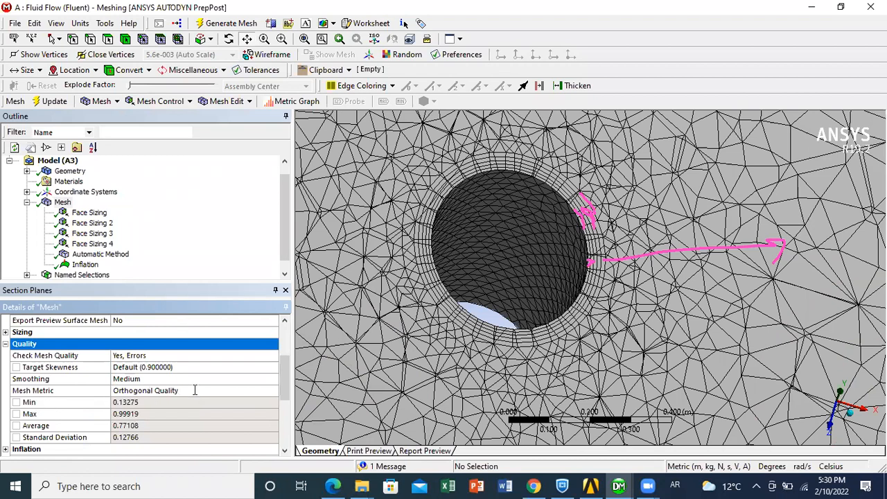
click(274, 393)
click(274, 393)
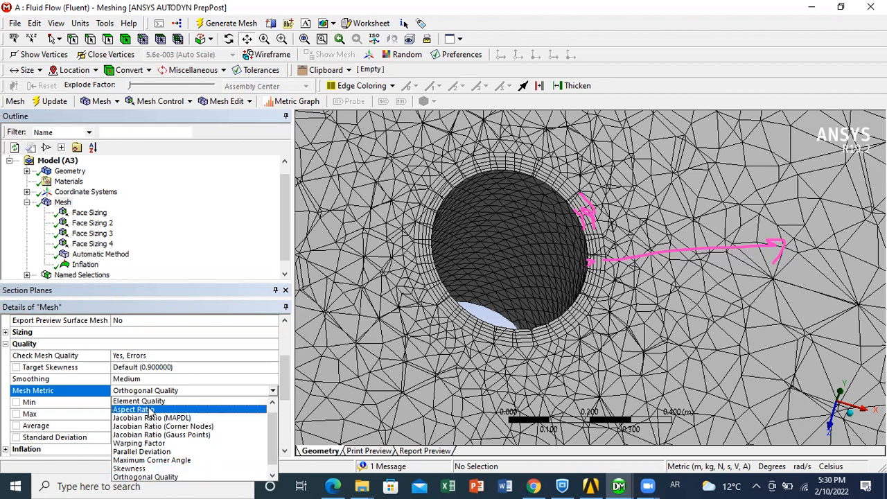
click(152, 470)
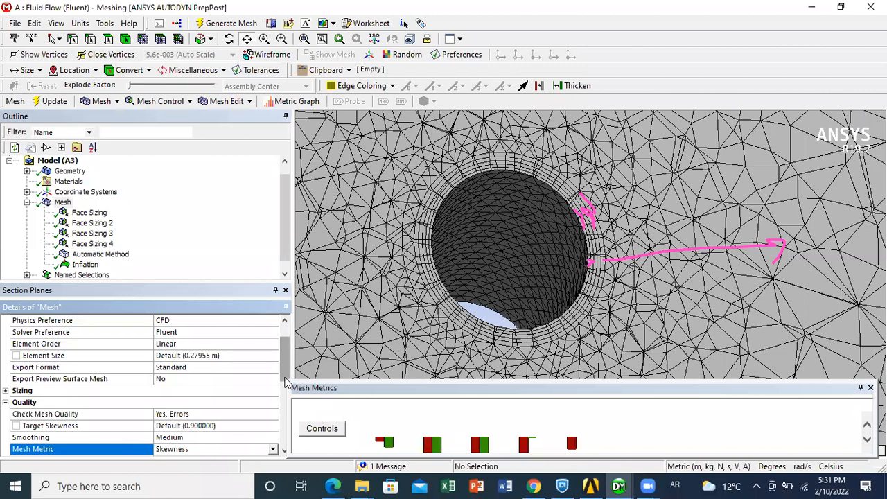
- Review the skewness statistics and enlarge the Mesh Metrics pane to show its full element chart
scroll(286, 388, down, 2)
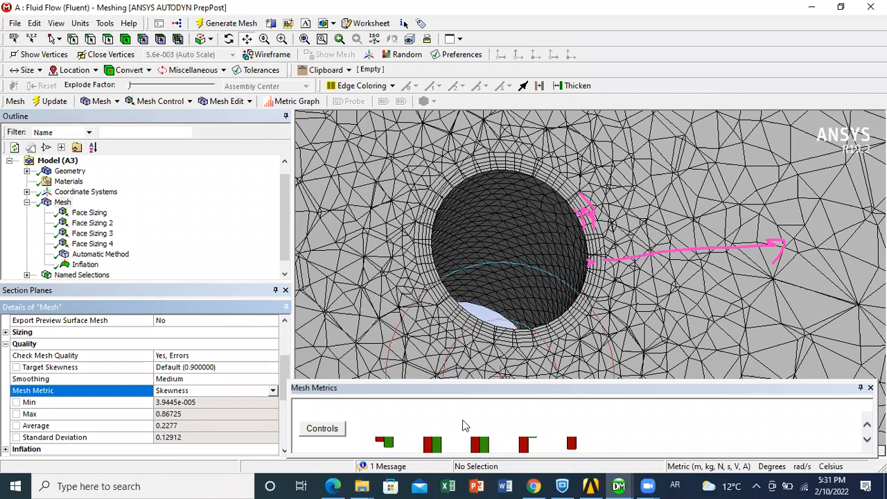
click(379, 443)
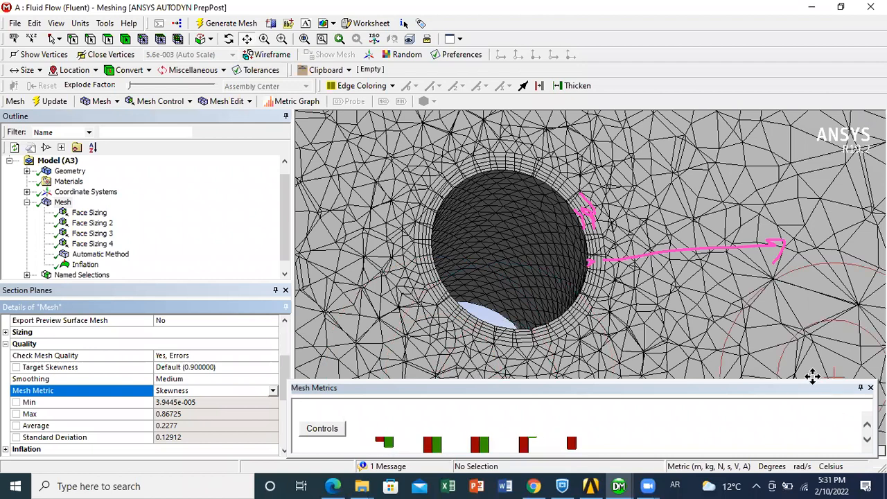
drag(813, 382, 809, 279)
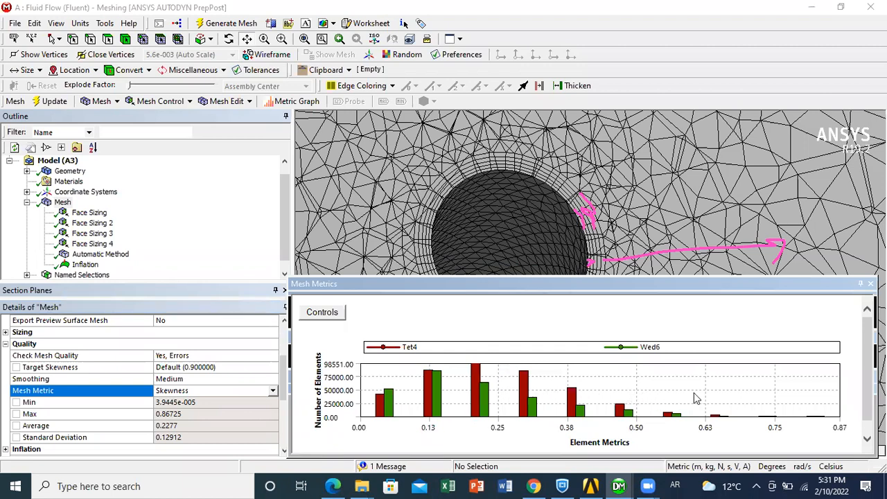
- Isolate the mesh elements of the highest skewness range, move the Mesh Metrics chart aside and look for them across the whole room
click(820, 419)
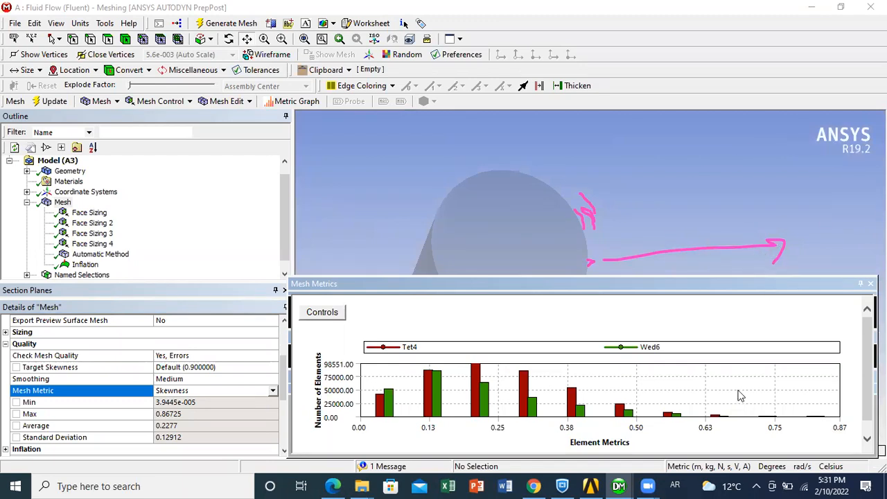
drag(763, 284, 738, 390)
drag(677, 390, 673, 466)
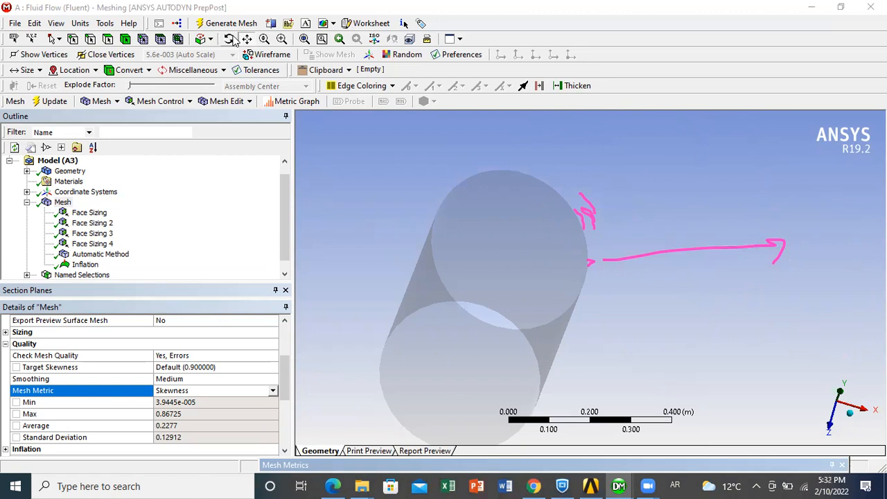
click(264, 39)
drag(389, 175, 585, 470)
drag(543, 291, 555, 372)
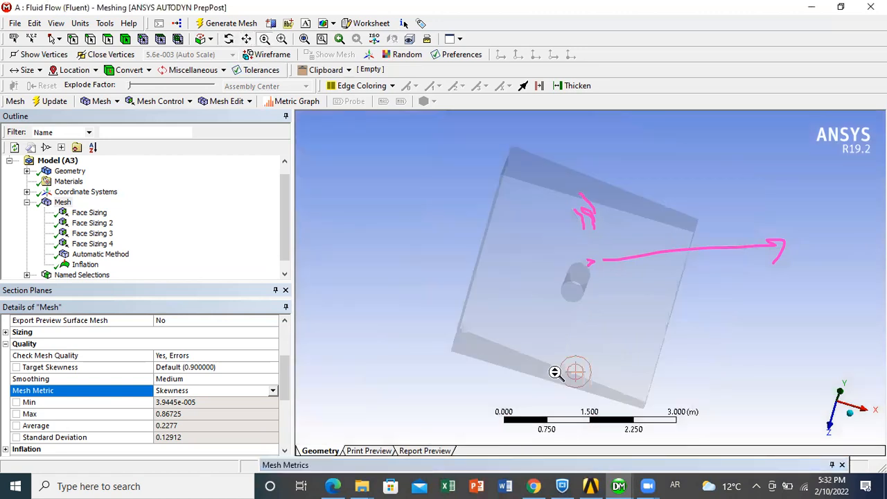
drag(588, 327, 515, 281)
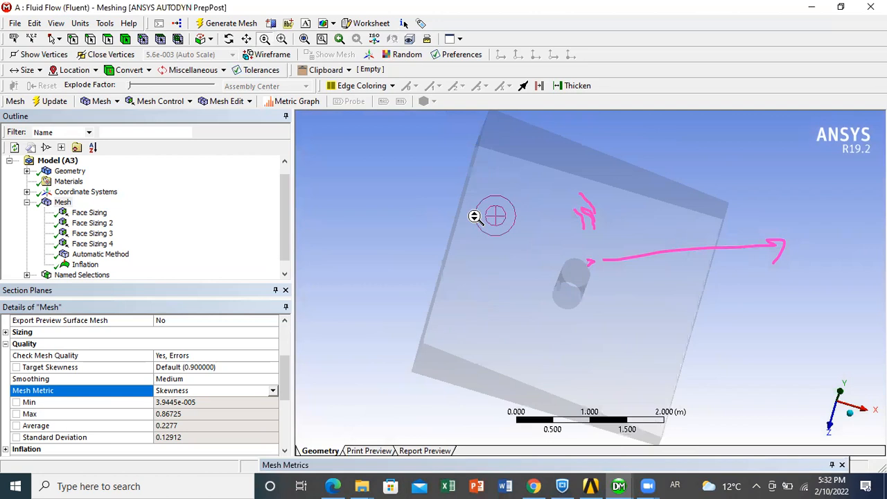
click(287, 390)
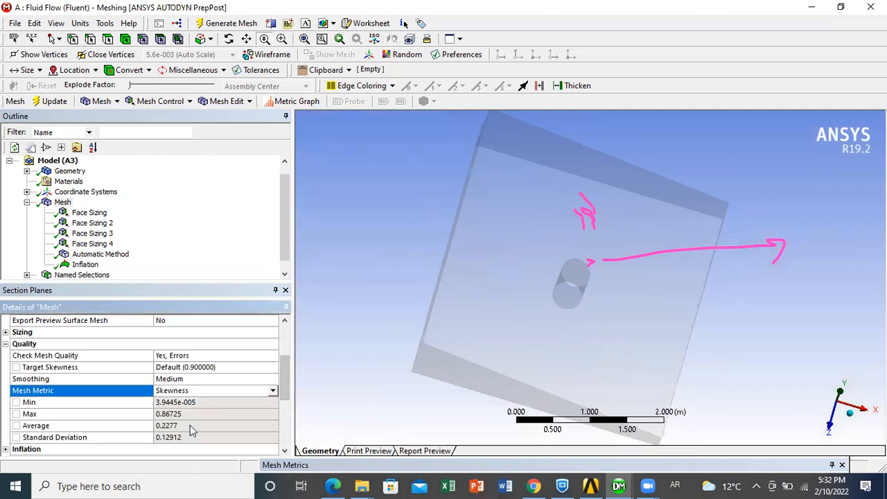
click(268, 22)
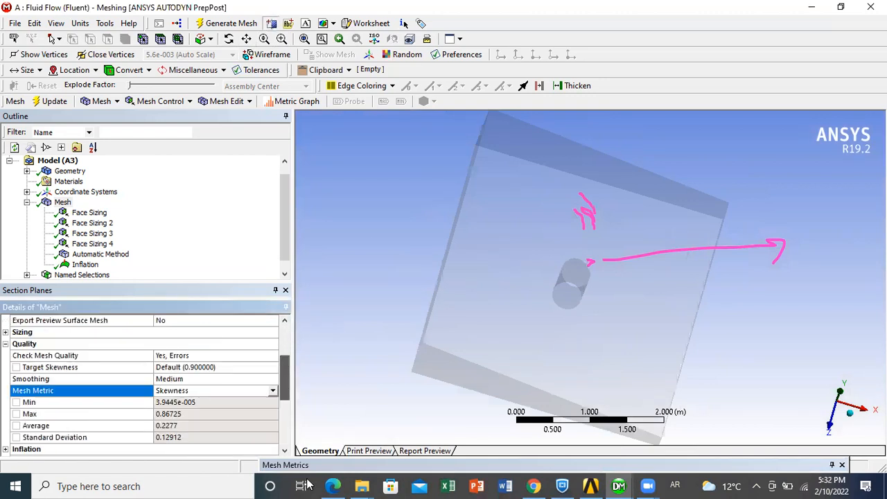
click(102, 286)
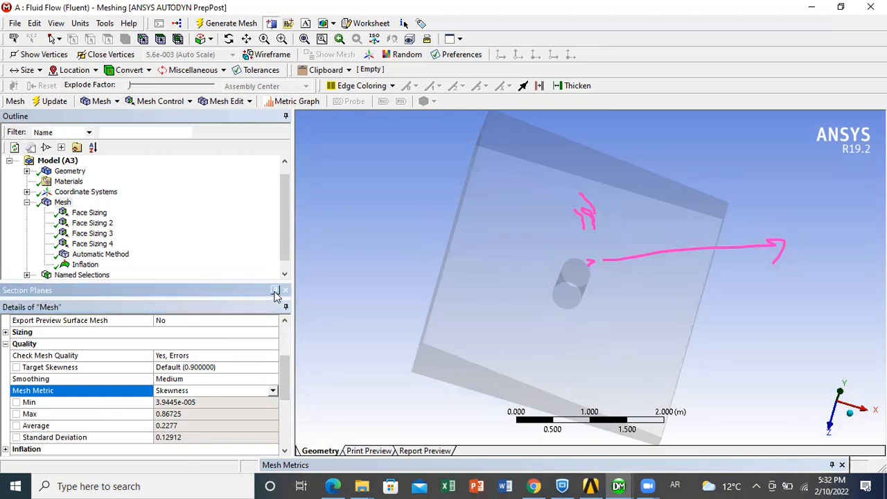
click(271, 25)
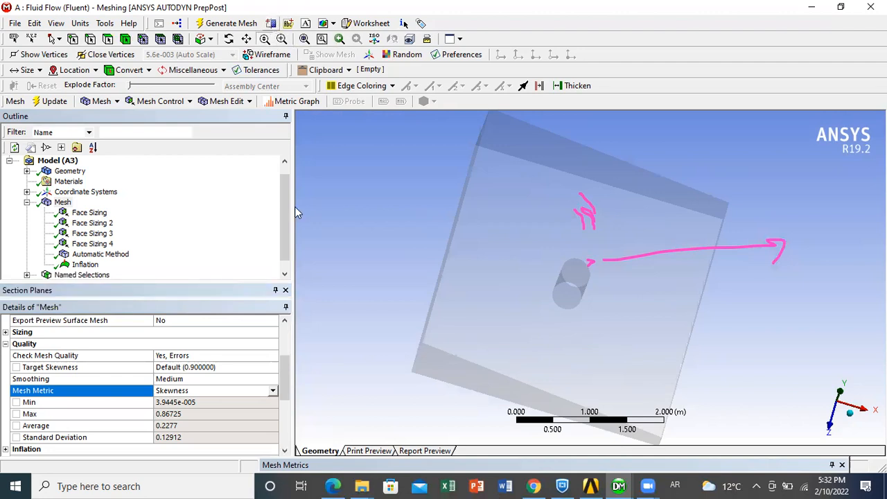
- Bring the Mesh Metrics chart back up, isolate the Tet4 elements of the bar just above 0.38 skewness and close the chart
drag(287, 372, 299, 463)
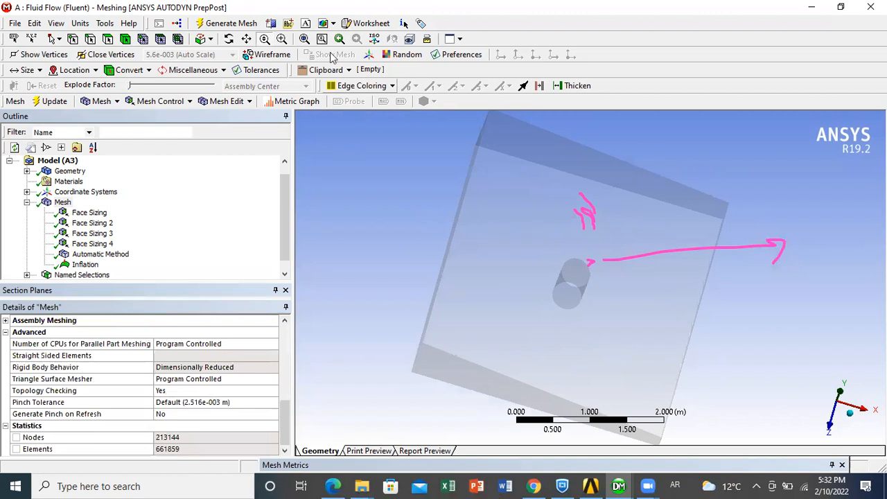
click(229, 39)
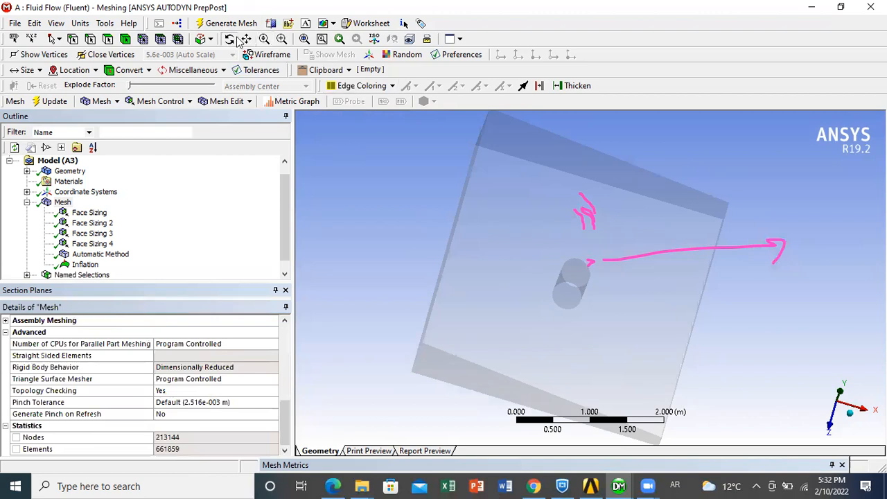
mouse_move(516, 225)
mouse_down()
mouse_move(467, 183)
mouse_move(465, 198)
mouse_move(499, 246)
mouse_up()
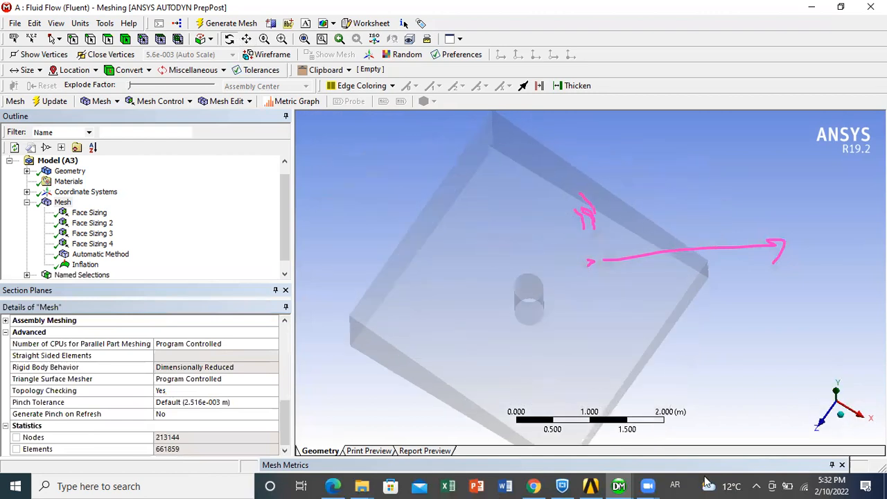
click(752, 466)
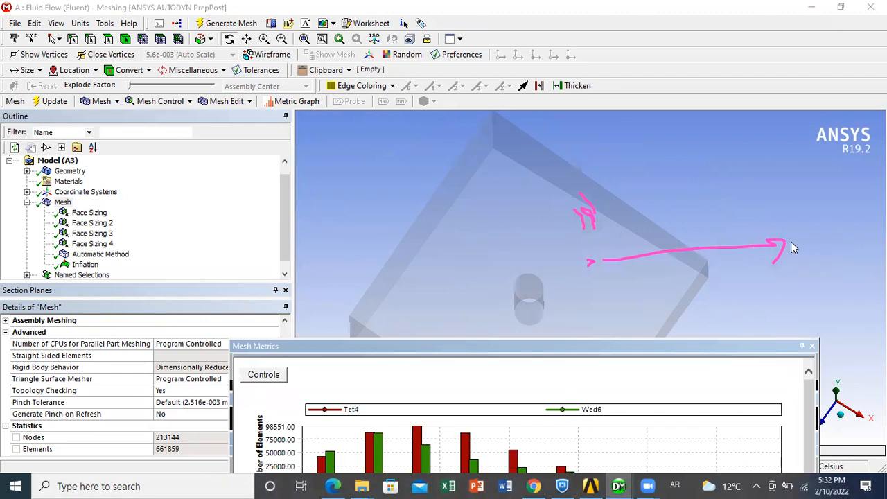
drag(520, 346, 564, 221)
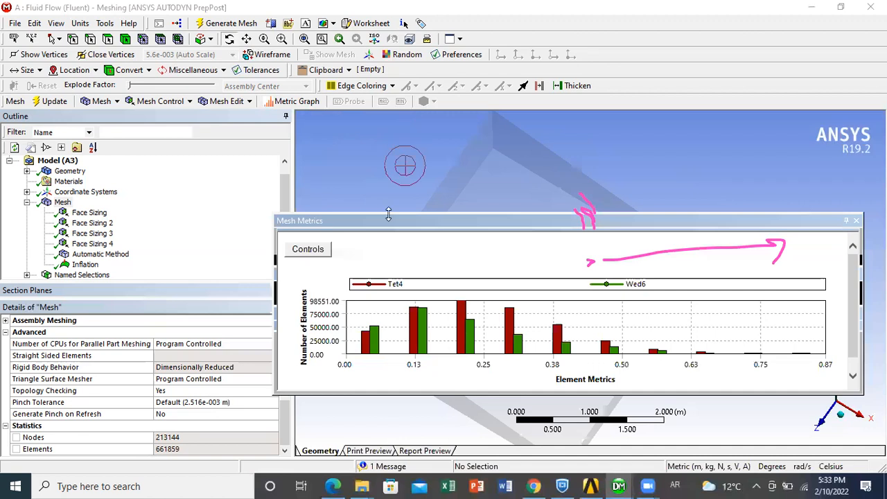
drag(401, 222, 467, 268)
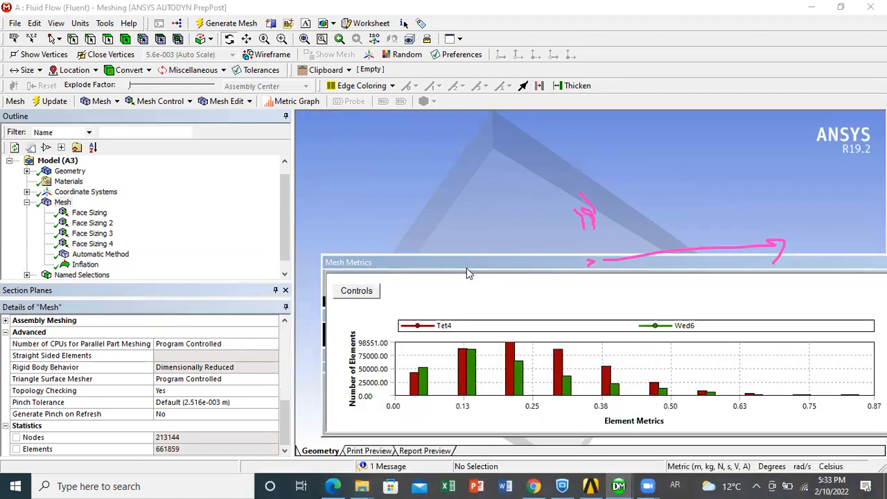
click(608, 388)
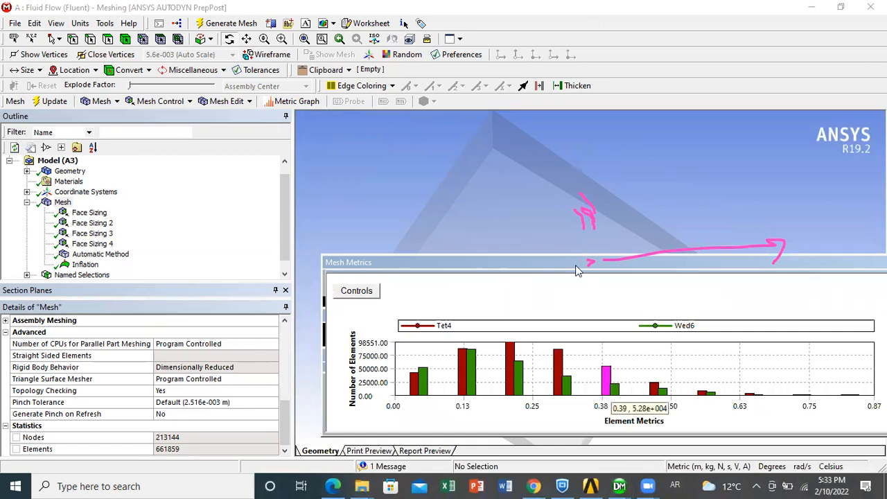
drag(569, 327, 548, 268)
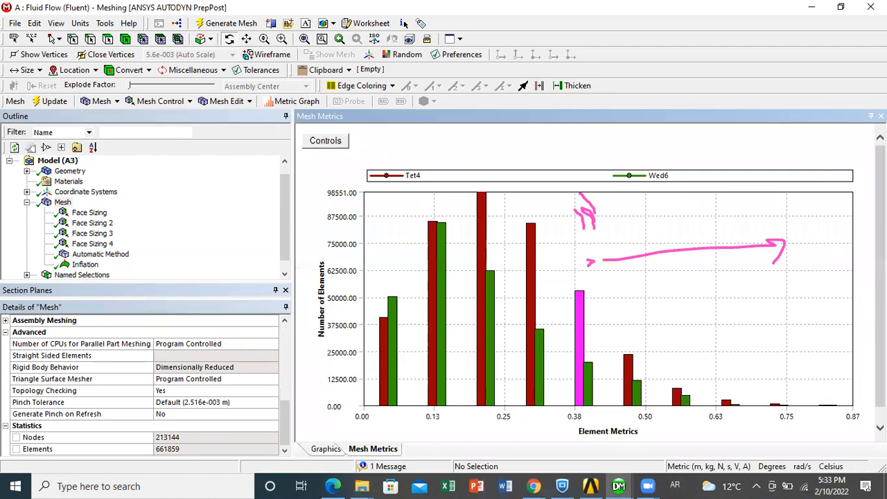
click(881, 116)
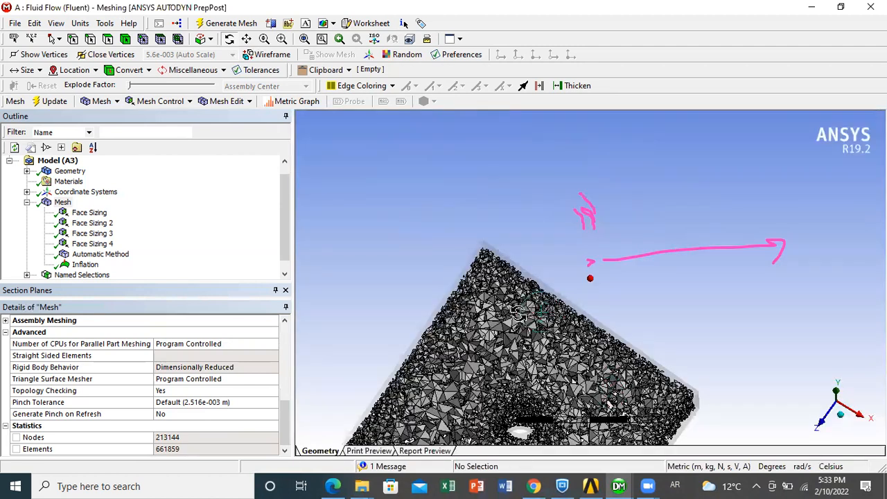
- Examine the isolated Tet4 elements throughout the room and around the central cylinder opening
click(246, 40)
drag(503, 325, 468, 216)
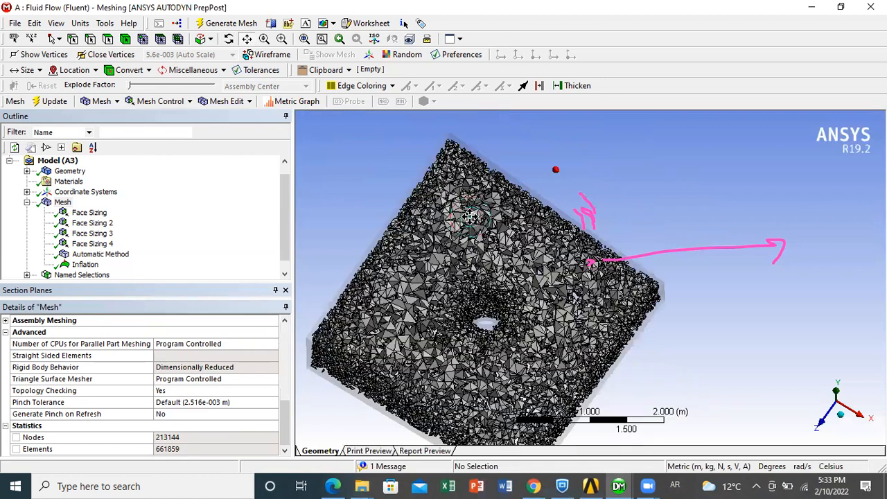
drag(522, 246, 593, 232)
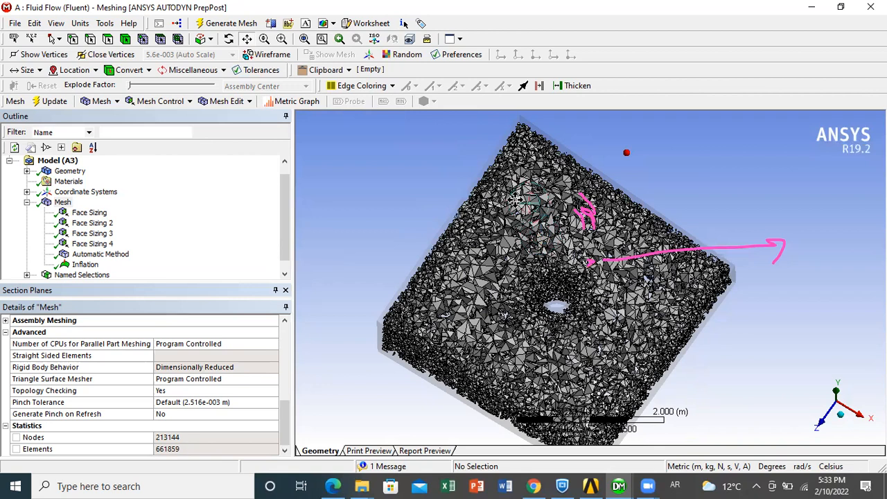
click(229, 39)
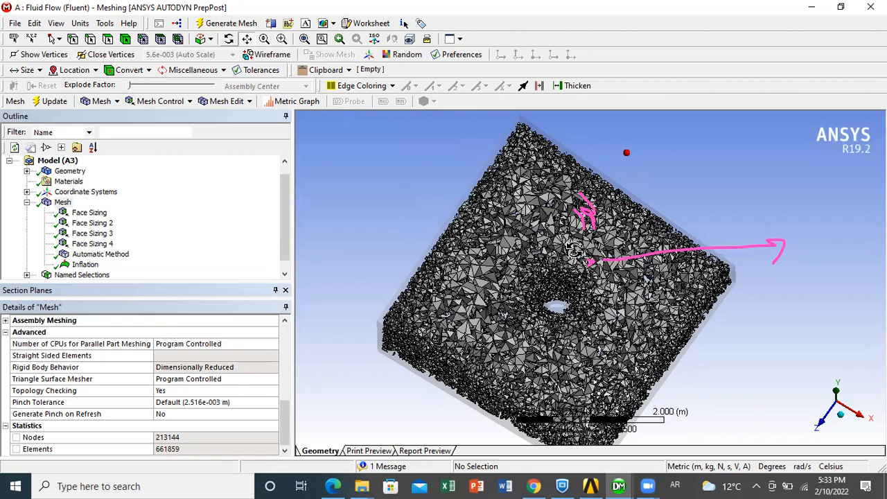
drag(626, 257, 530, 253)
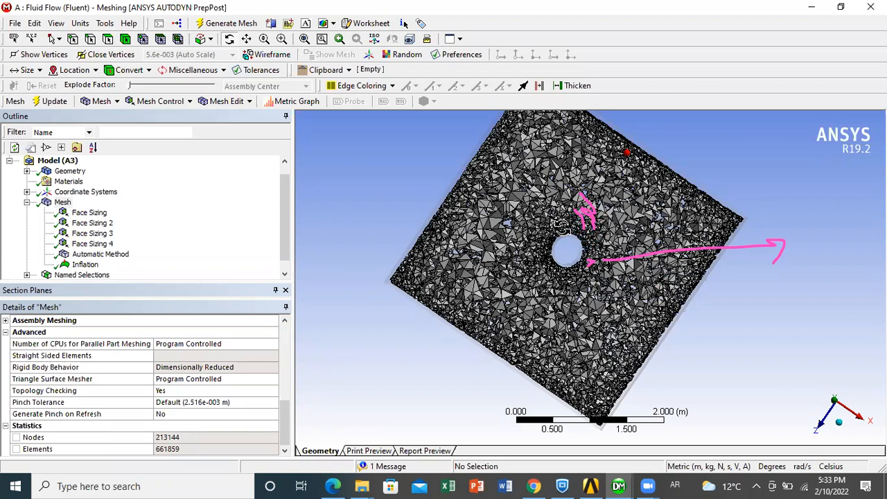
click(555, 305)
mouse_move(599, 242)
mouse_down()
mouse_move(591, 246)
mouse_move(569, 223)
mouse_up()
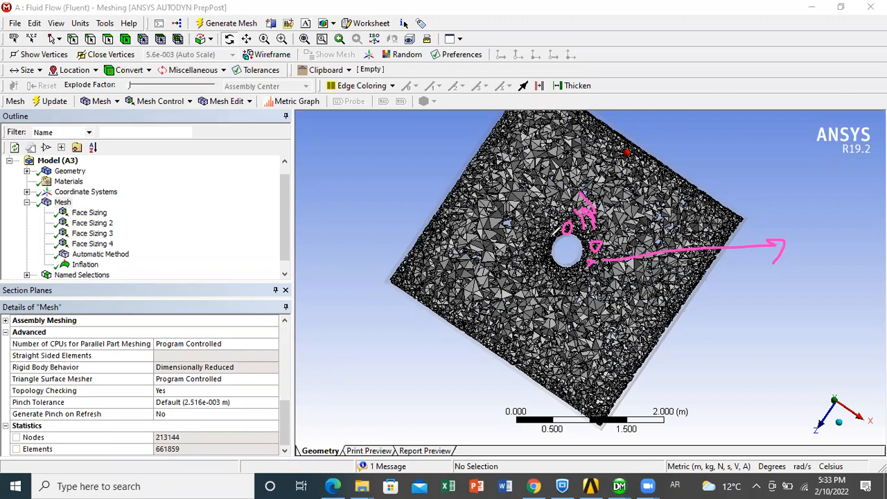
mouse_move(549, 252)
mouse_down()
mouse_move(567, 279)
mouse_move(574, 272)
mouse_up()
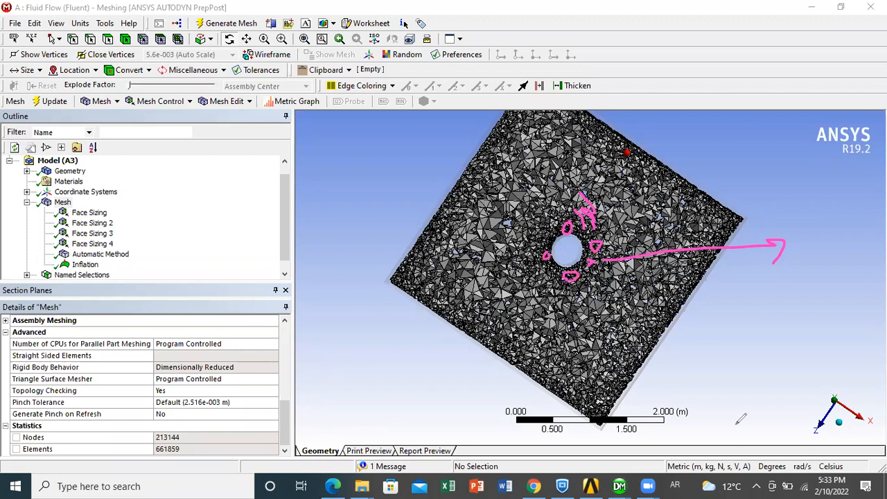
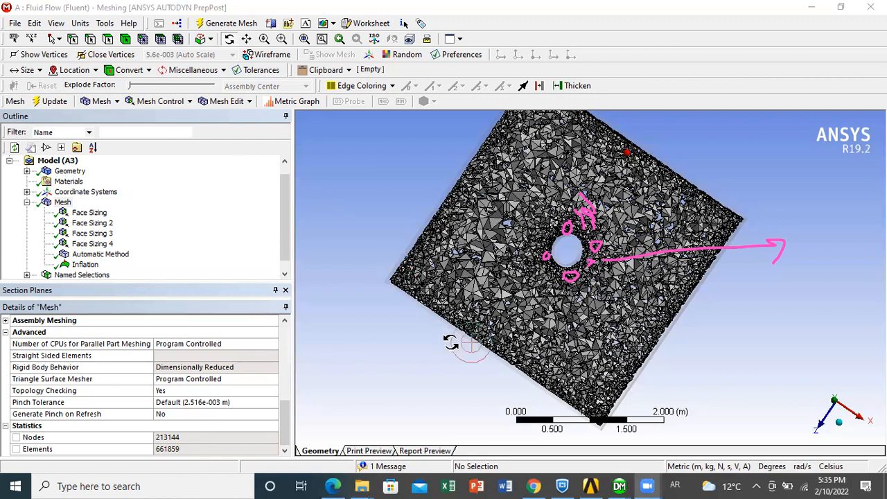
- Switch to the Ventilation project in Workbench and open the Setup of the Fluid Flow (Fluent) system
click(594, 459)
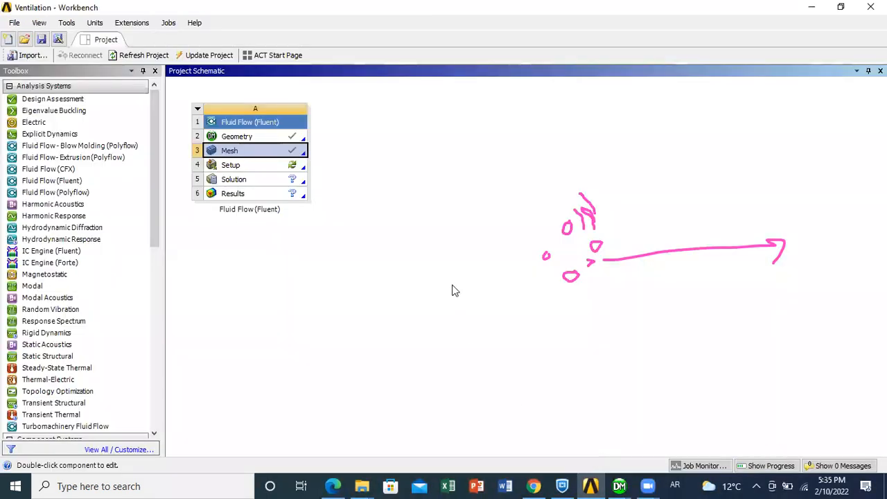
double_click(264, 171)
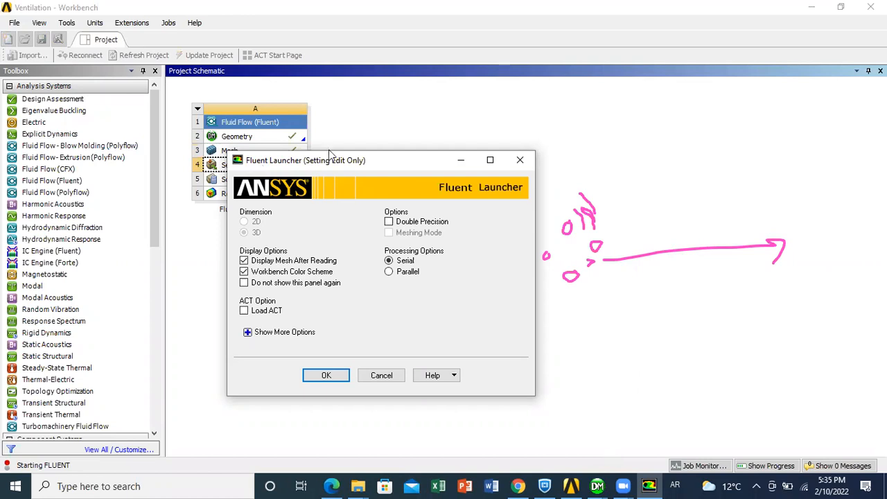
drag(400, 164, 483, 176)
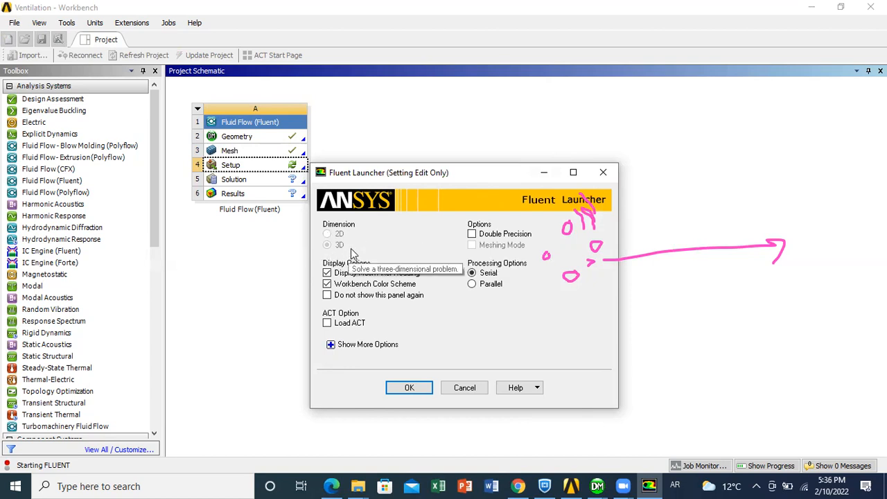
- Enable Double Precision, keep Serial as the processing option and start Fluent
click(472, 235)
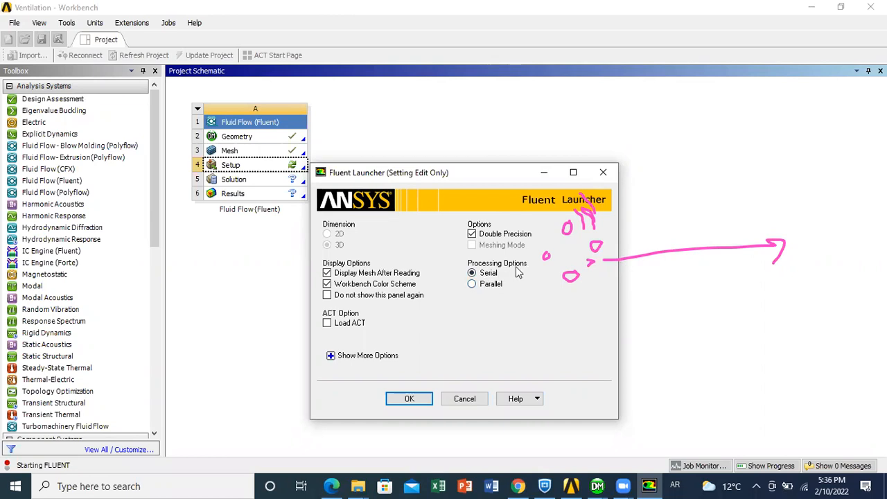
click(474, 286)
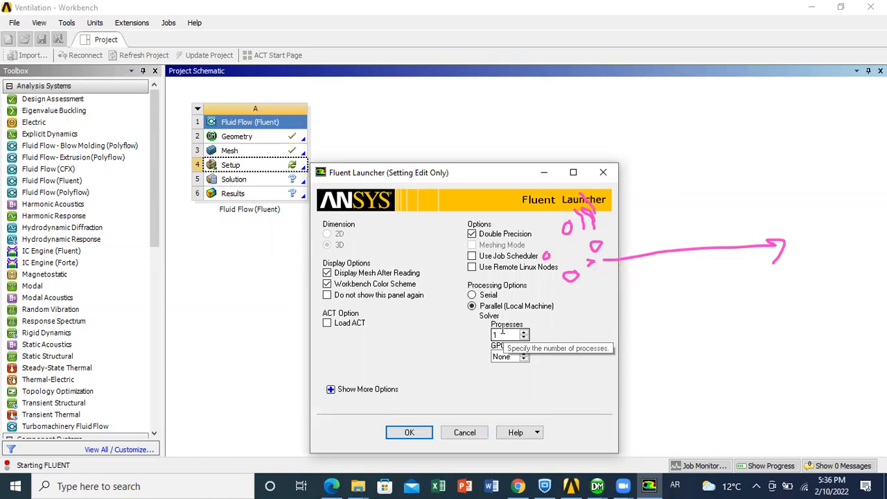
click(473, 295)
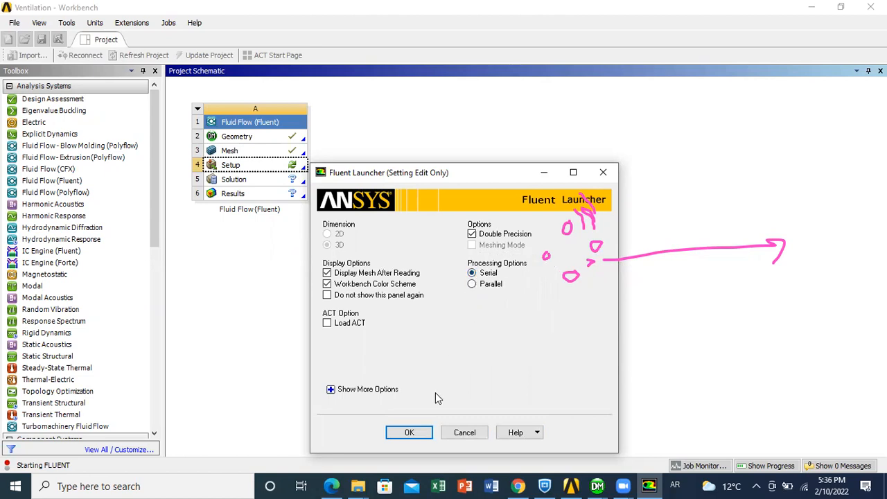
click(410, 432)
click(411, 433)
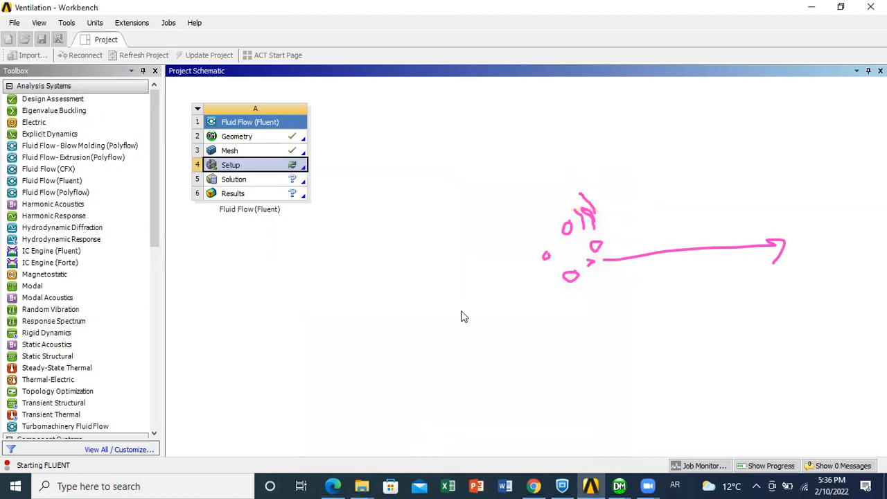